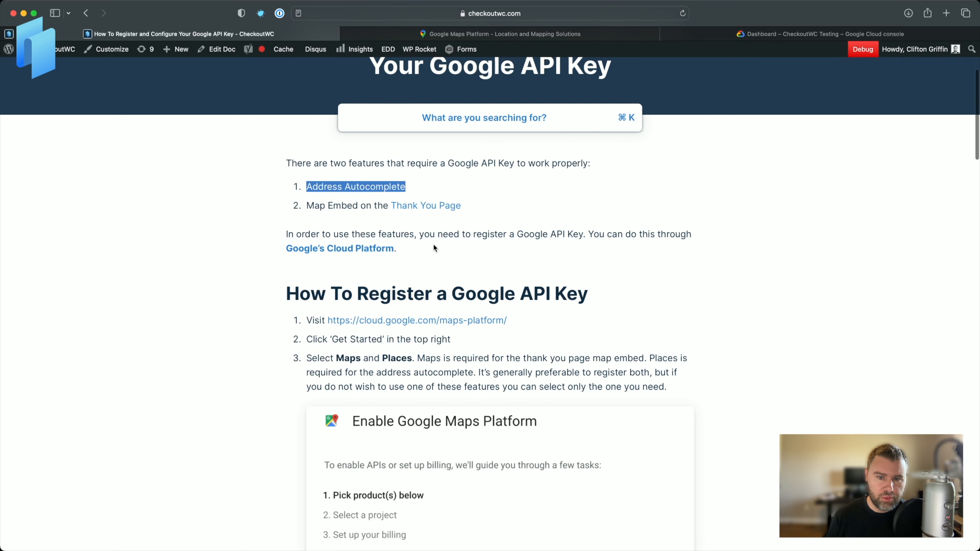
Read through the documentation page explaining how to register and configure a Google API key.
scroll(434, 247, down, 10)
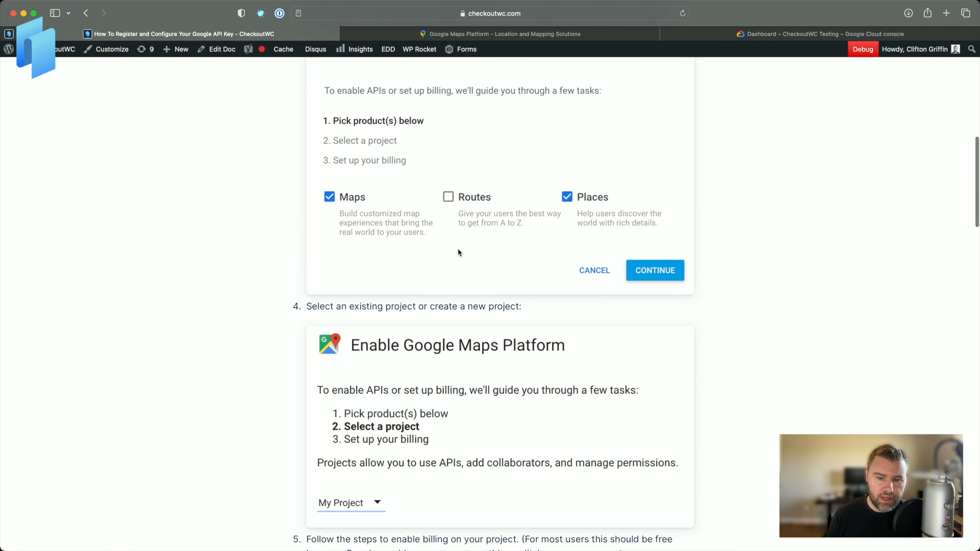
scroll(458, 251, down, 18)
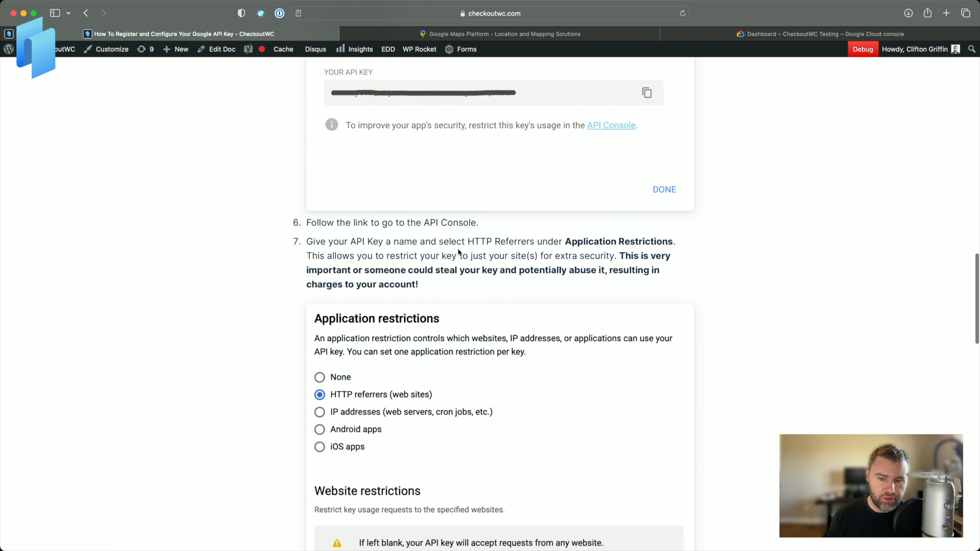
scroll(459, 251, down, 15)
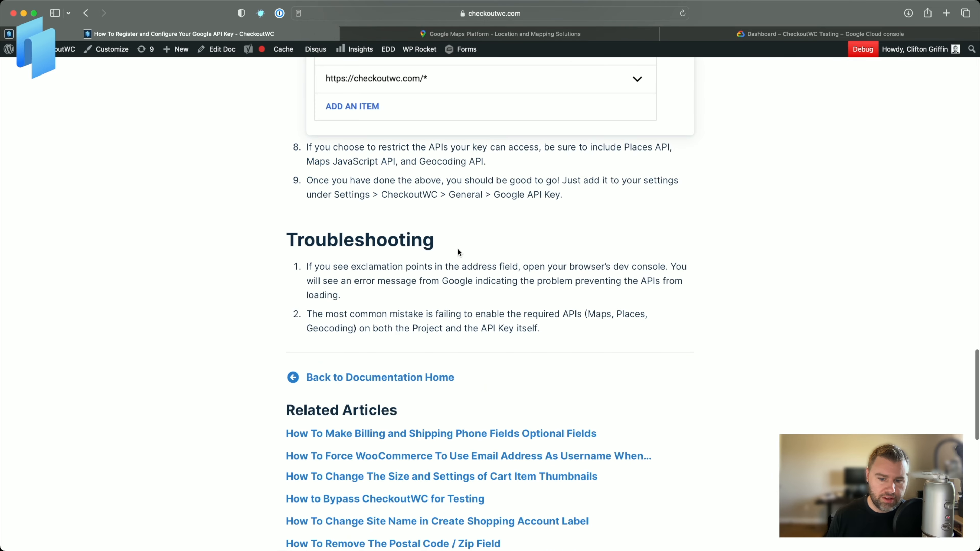
scroll(458, 252, up, 20)
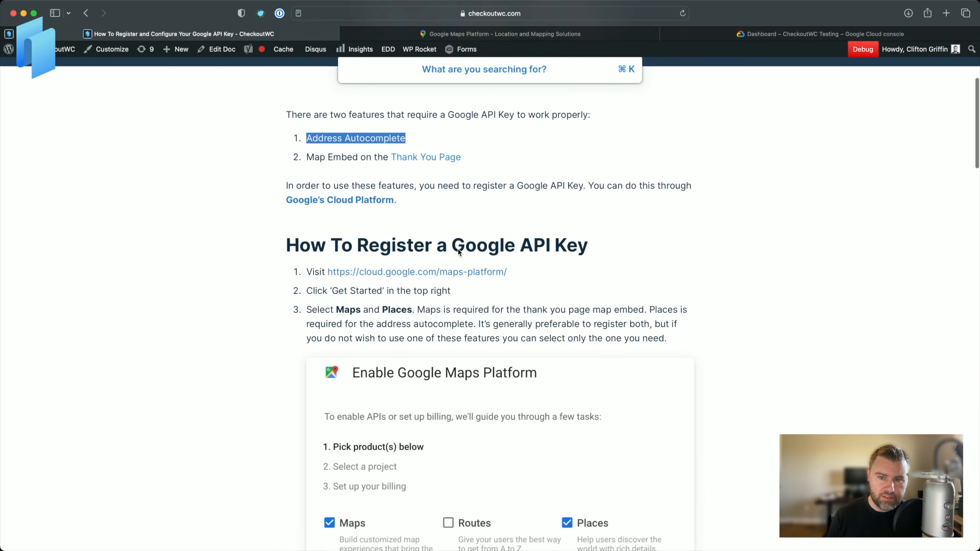
scroll(458, 249, up, 4)
click(628, 208)
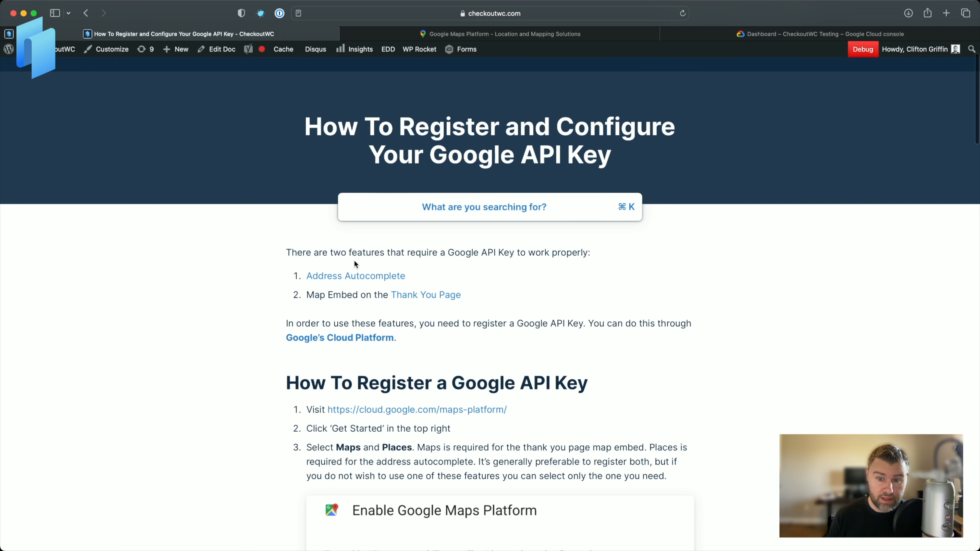
scroll(380, 397, down, 3)
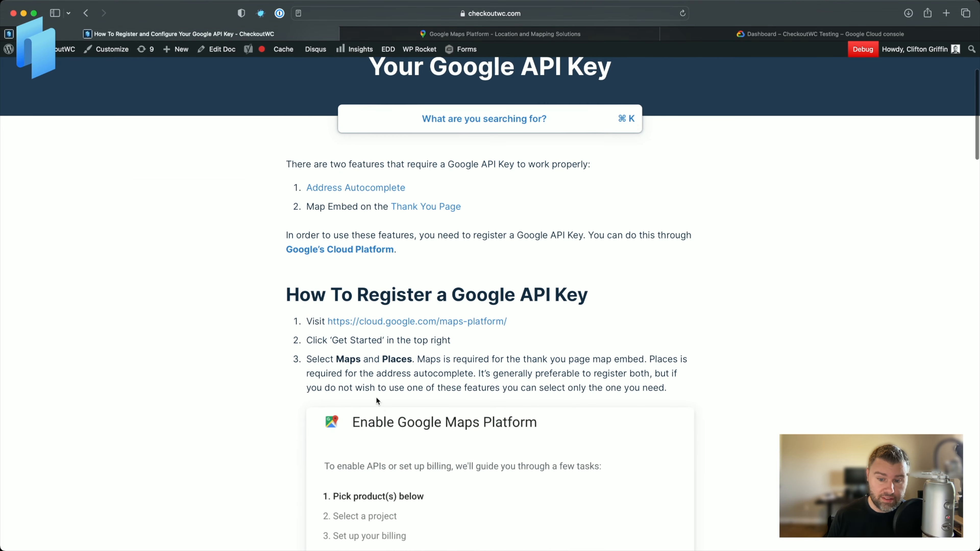
scroll(325, 455, down, 2)
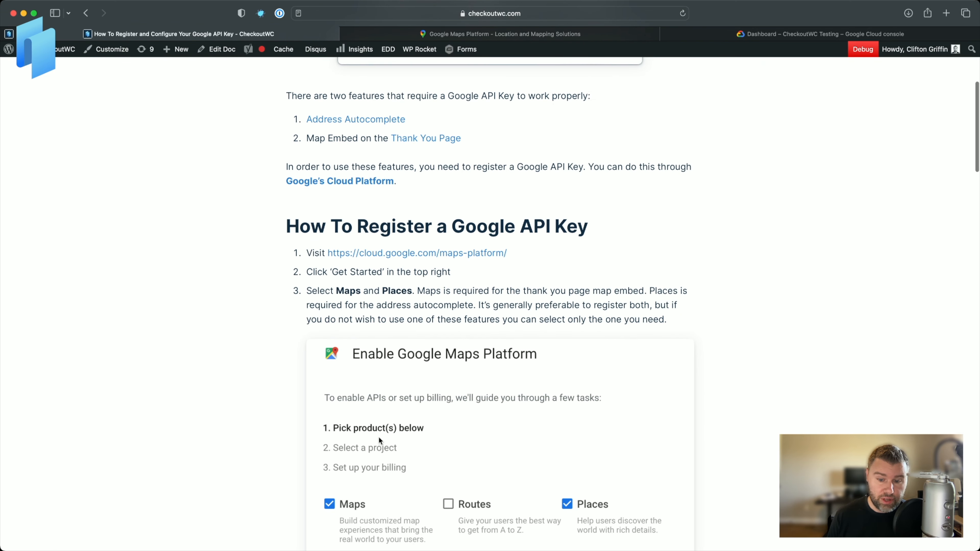
scroll(405, 378, down, 7)
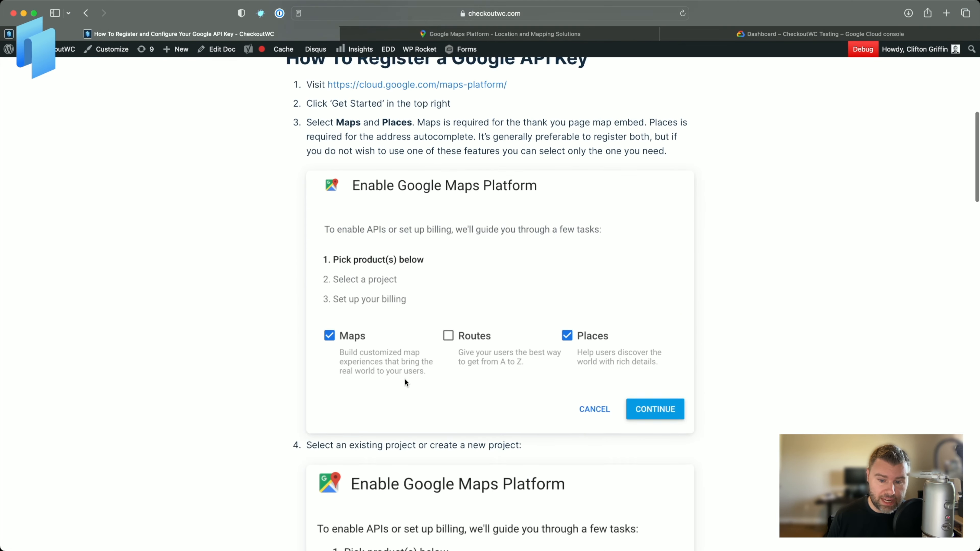
scroll(406, 380, down, 10)
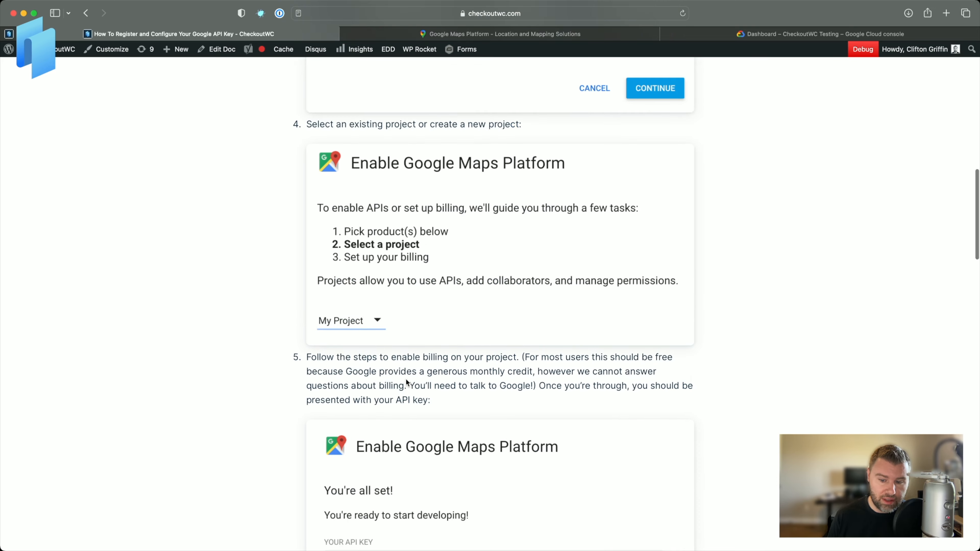
scroll(406, 380, up, 20)
scroll(405, 381, up, 4)
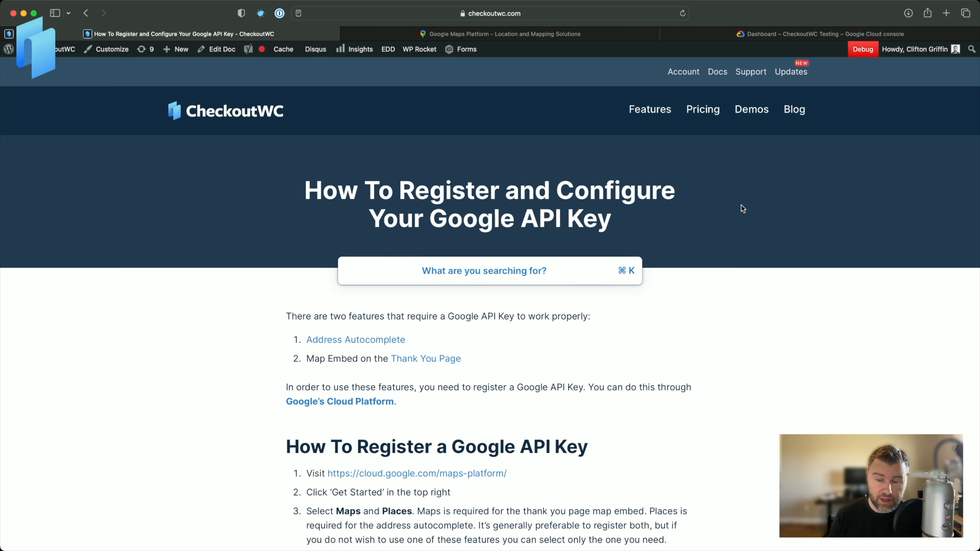
scroll(663, 210, down, 2)
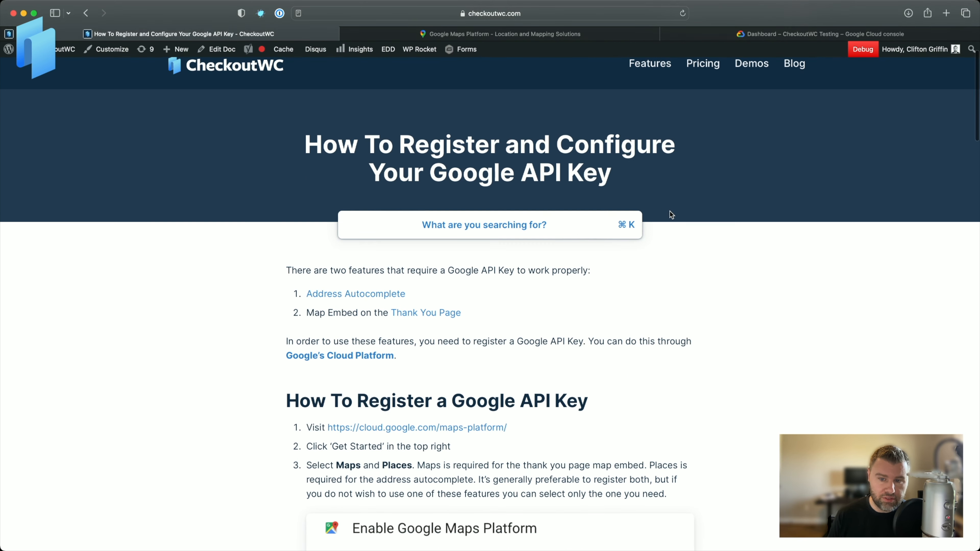
scroll(708, 172, up, 2)
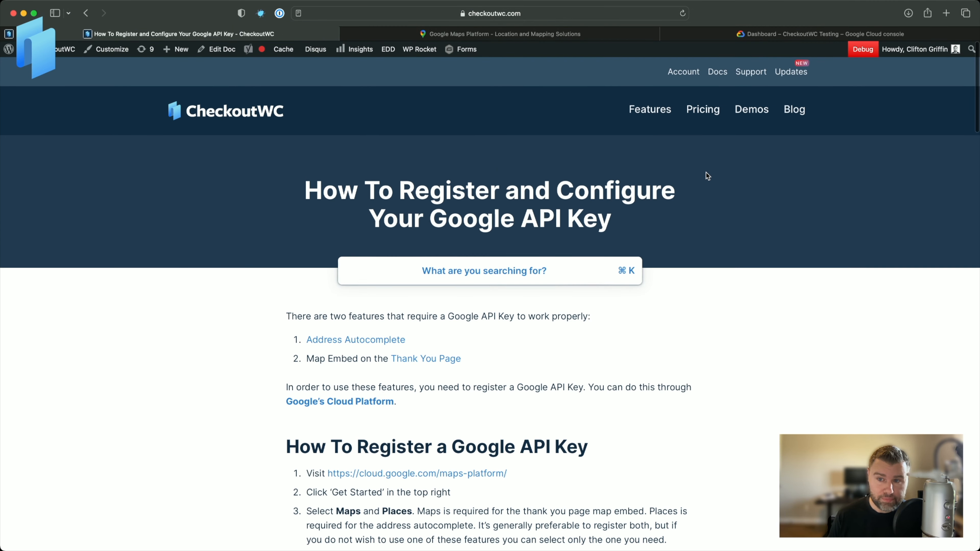
Switch to the Google Cloud console tab and check which project is selected, closing the project picker.
click(734, 34)
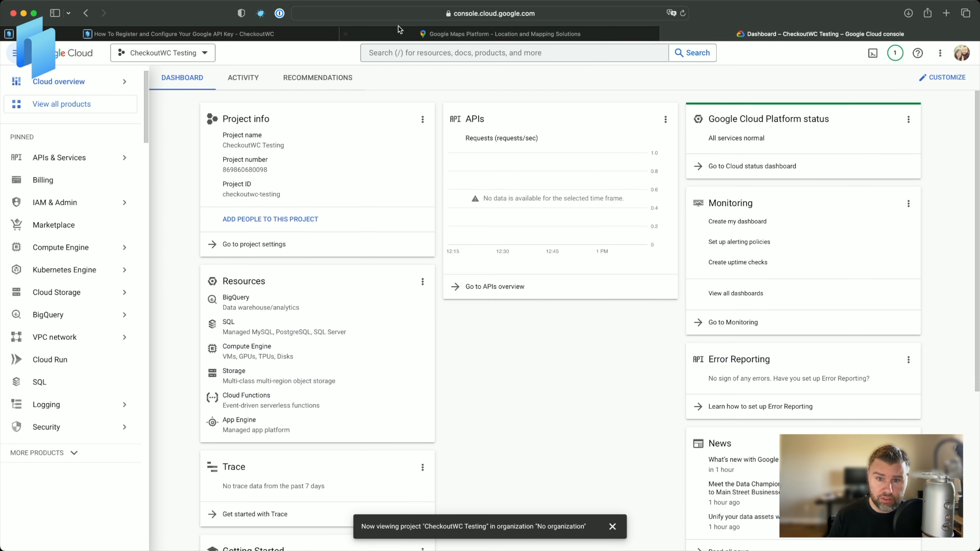
click(399, 16)
click(340, 14)
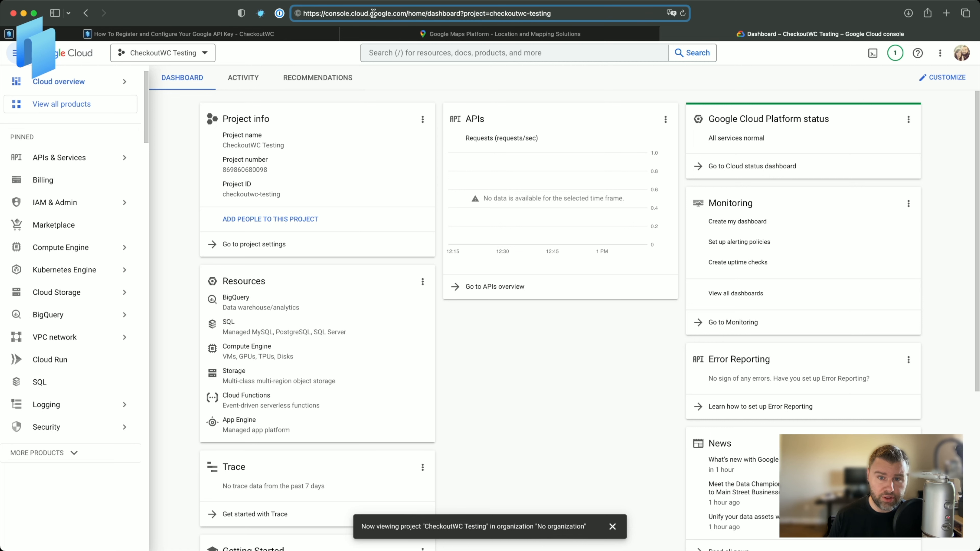
click(201, 56)
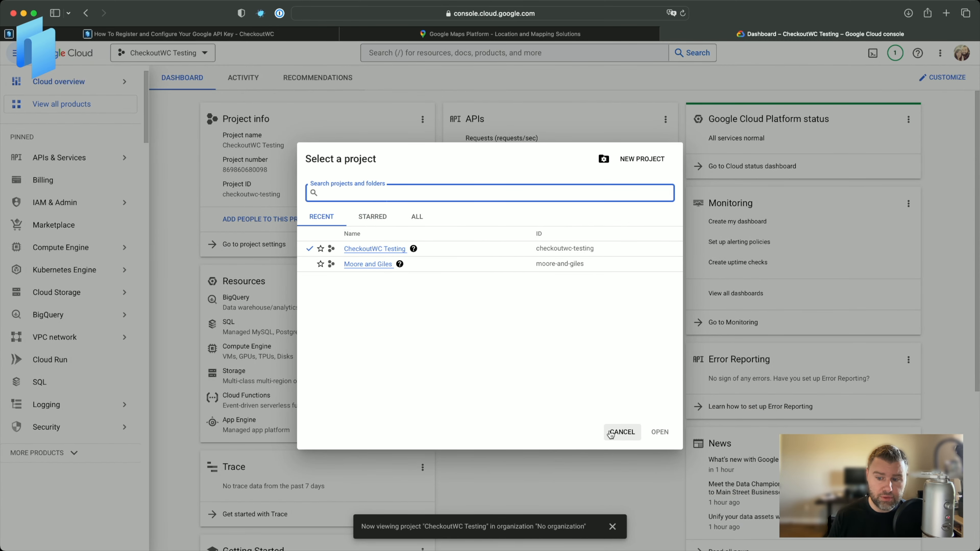
click(621, 432)
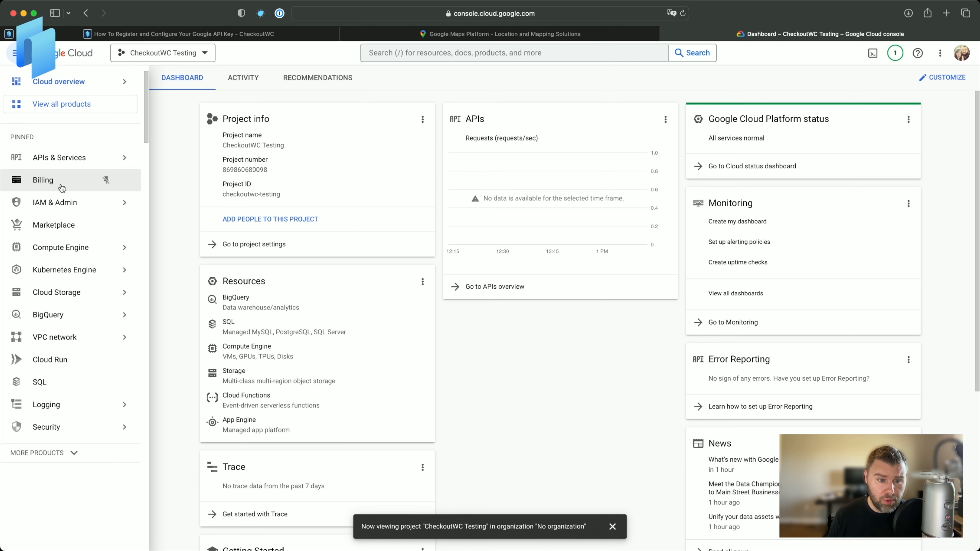
Create a new billing account named My Billing Account 1 in the United States and submit it to enable billing.
click(47, 182)
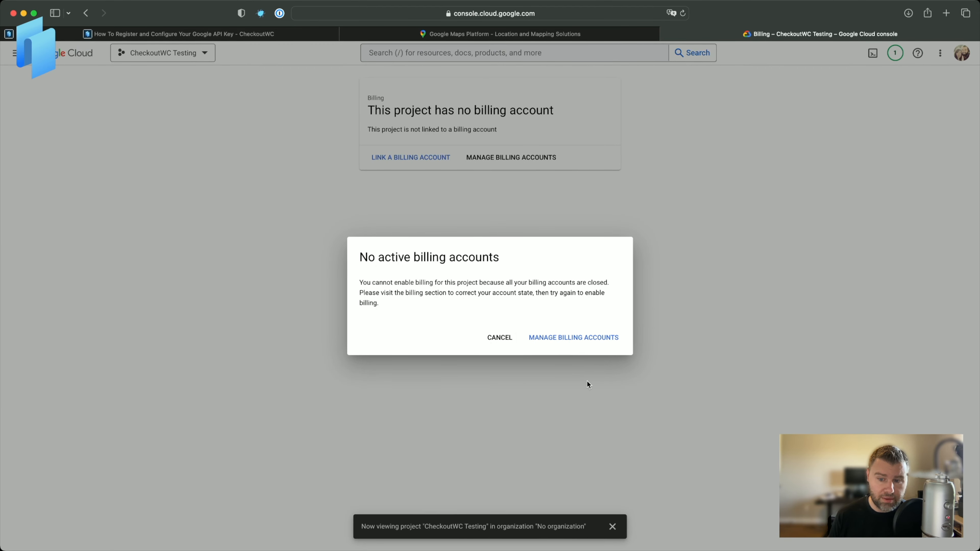
click(553, 338)
click(46, 130)
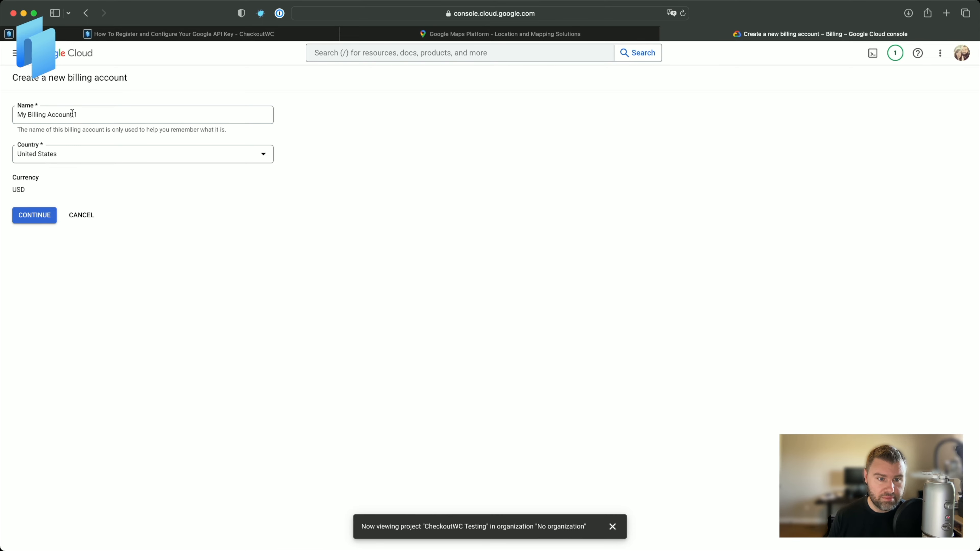
click(33, 214)
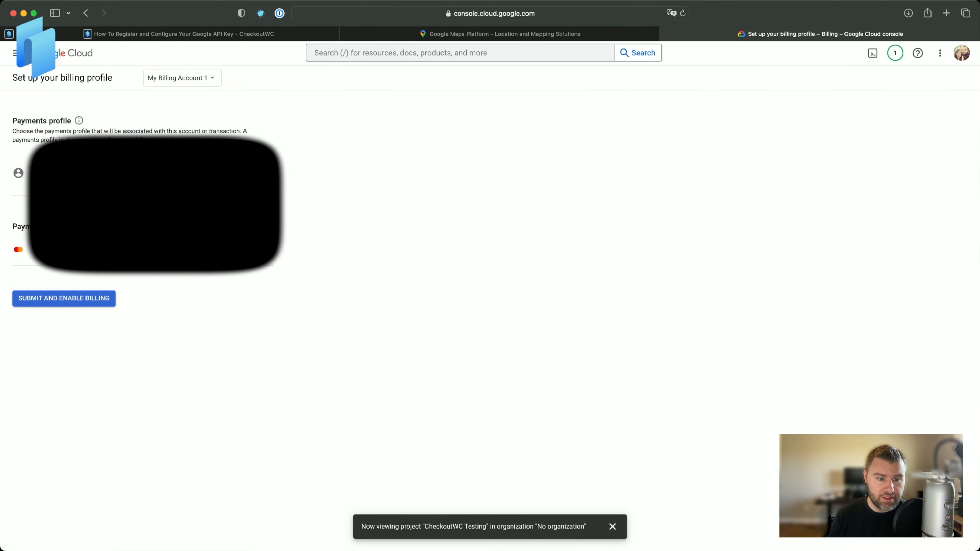
click(87, 303)
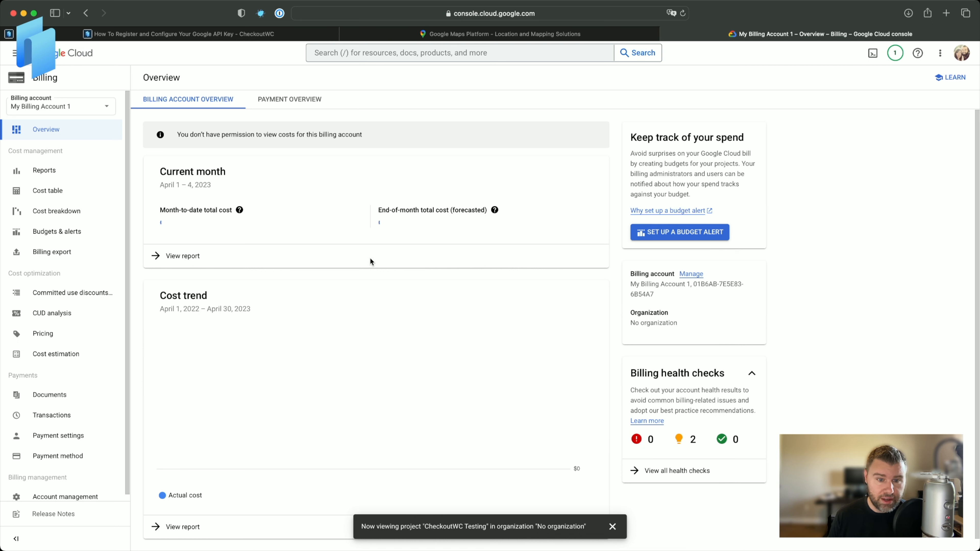
Set the billing account for the CheckoutWC Testing project to My Billing Account 1.
click(15, 53)
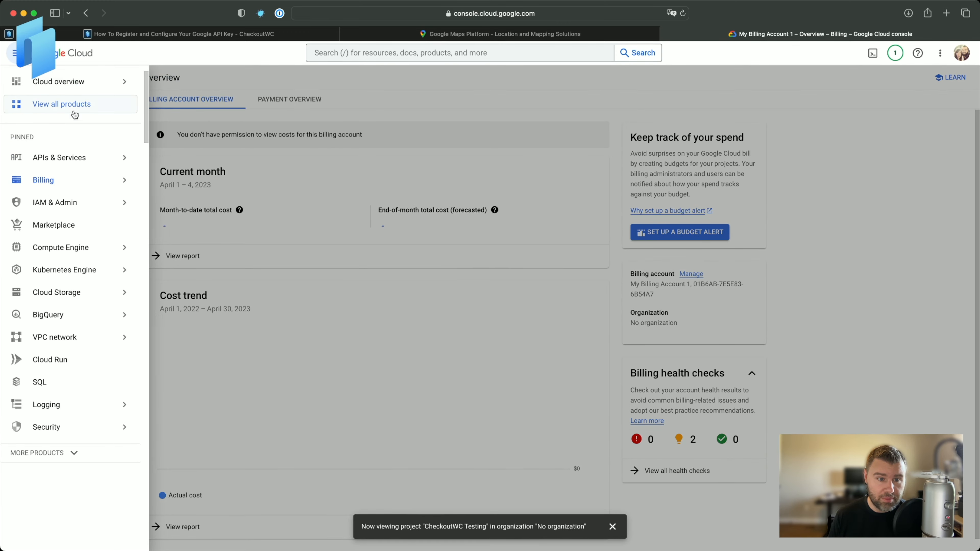
click(52, 88)
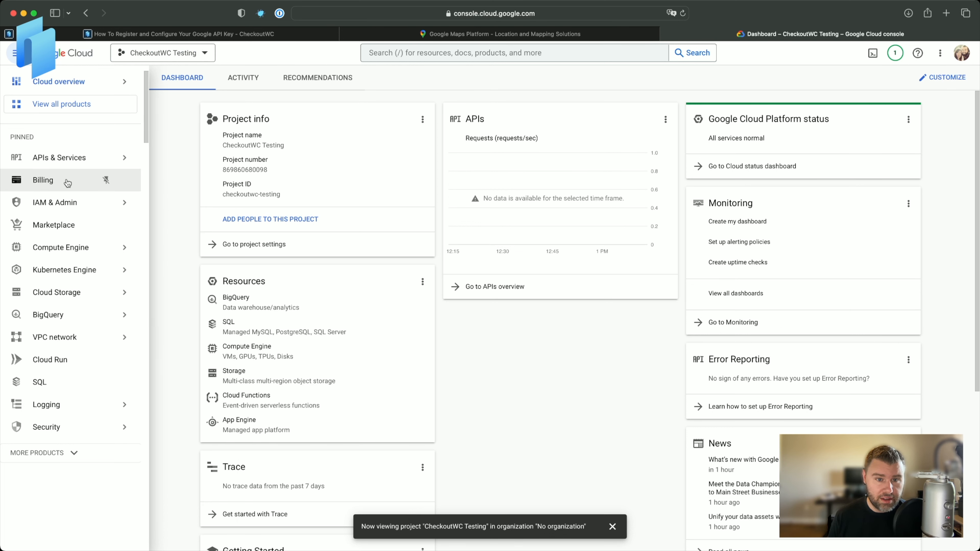
click(427, 160)
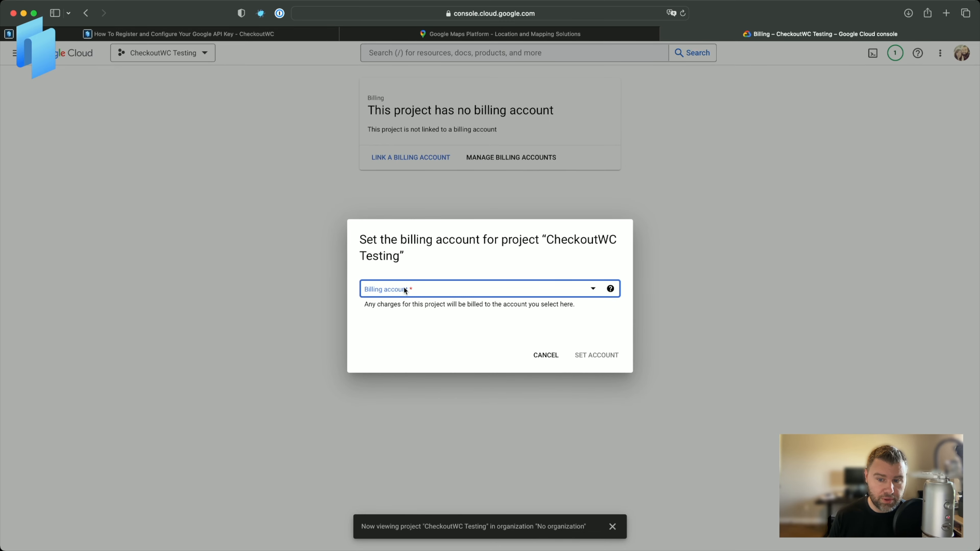
click(403, 287)
click(411, 339)
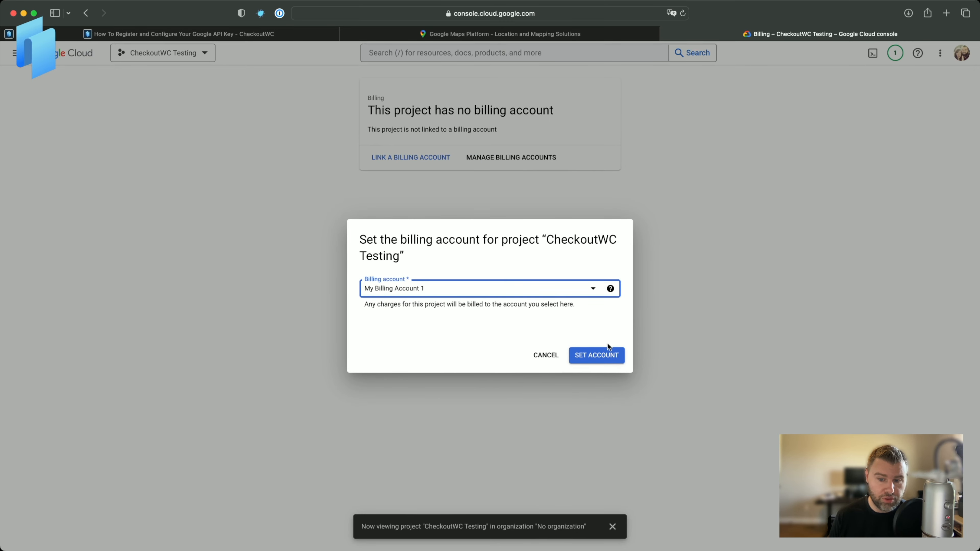
click(604, 358)
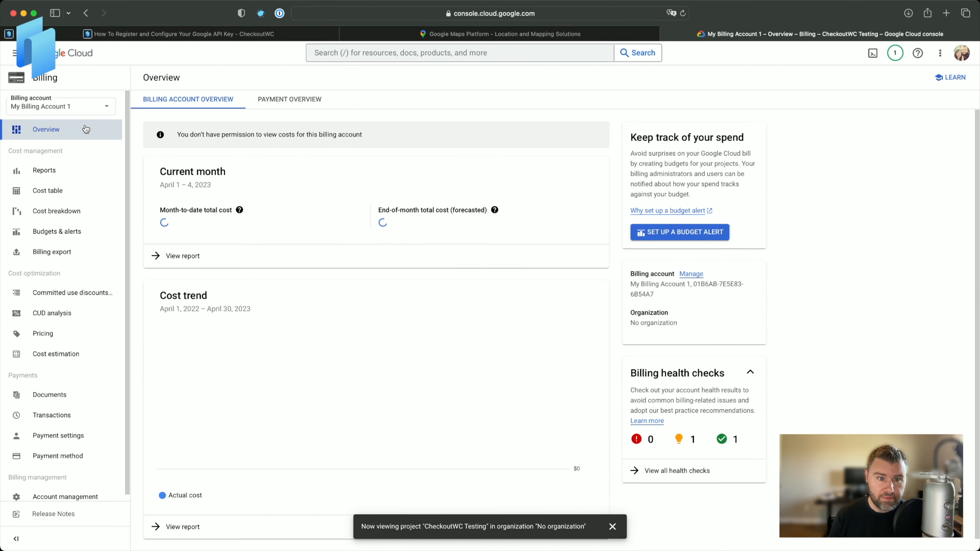
Return to the project dashboard and reopen Billing to check the project's linked billing account.
click(14, 53)
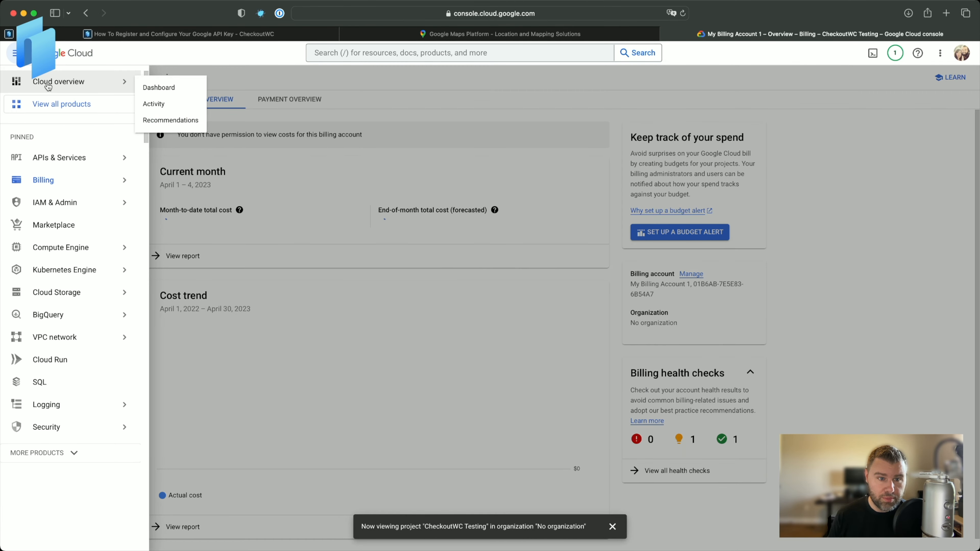
click(47, 84)
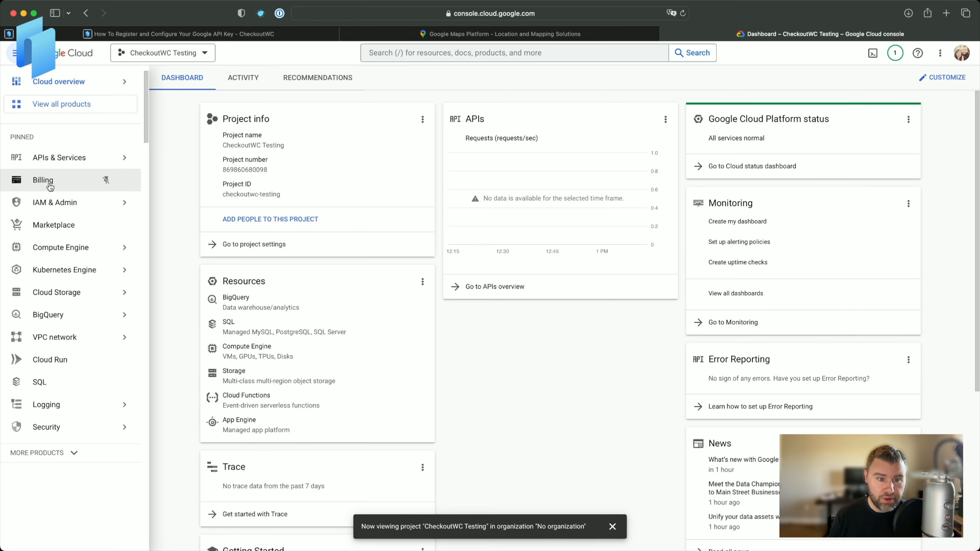
click(48, 186)
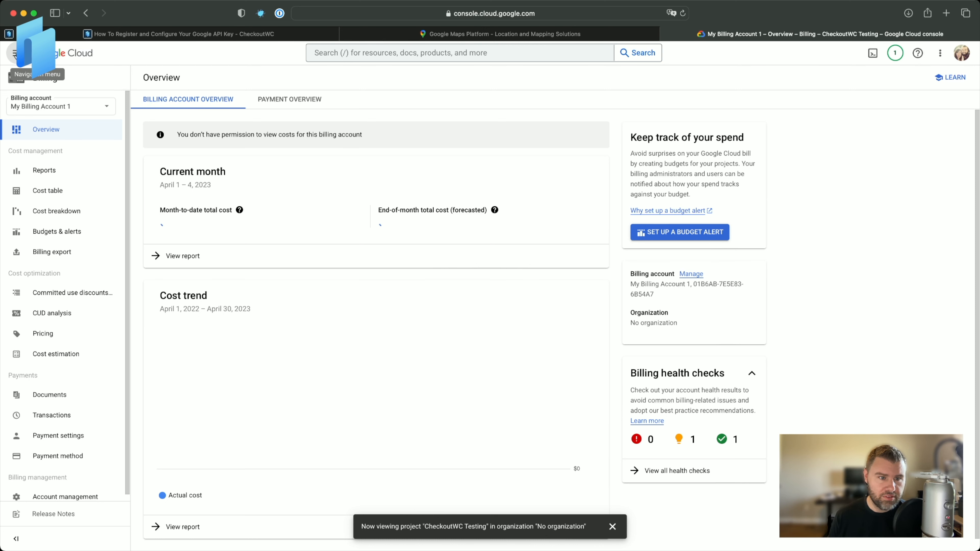
Open the API Library under APIs & Services for the project.
click(14, 53)
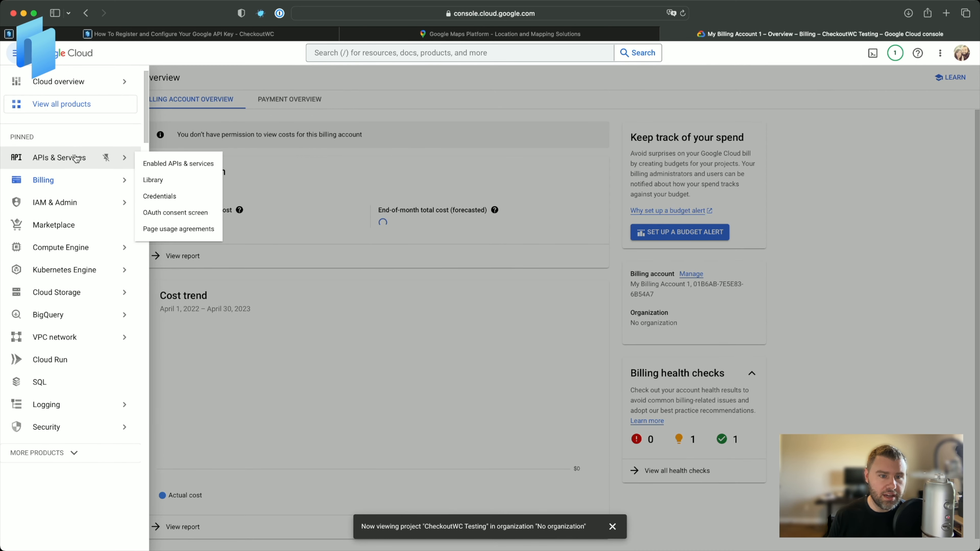
click(64, 89)
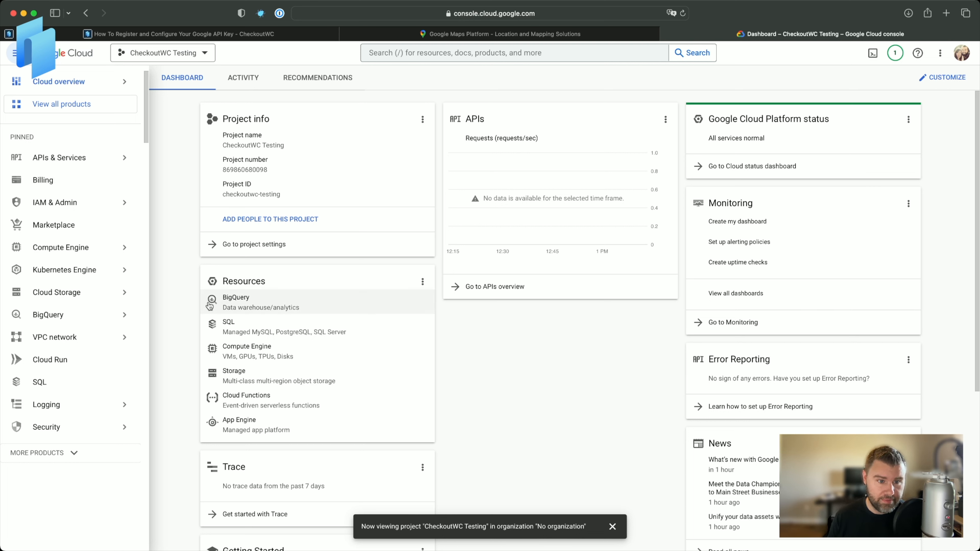
mouse_move(133, 167)
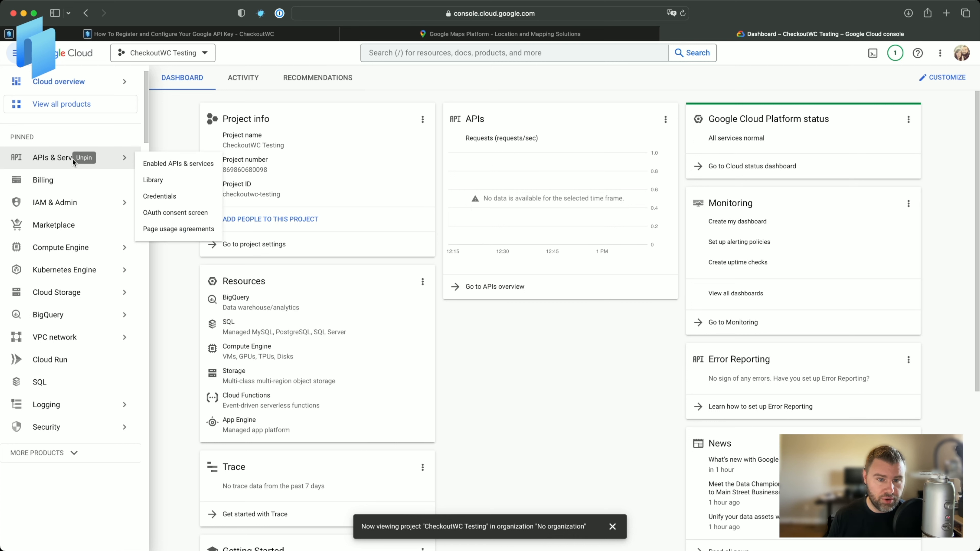
click(153, 180)
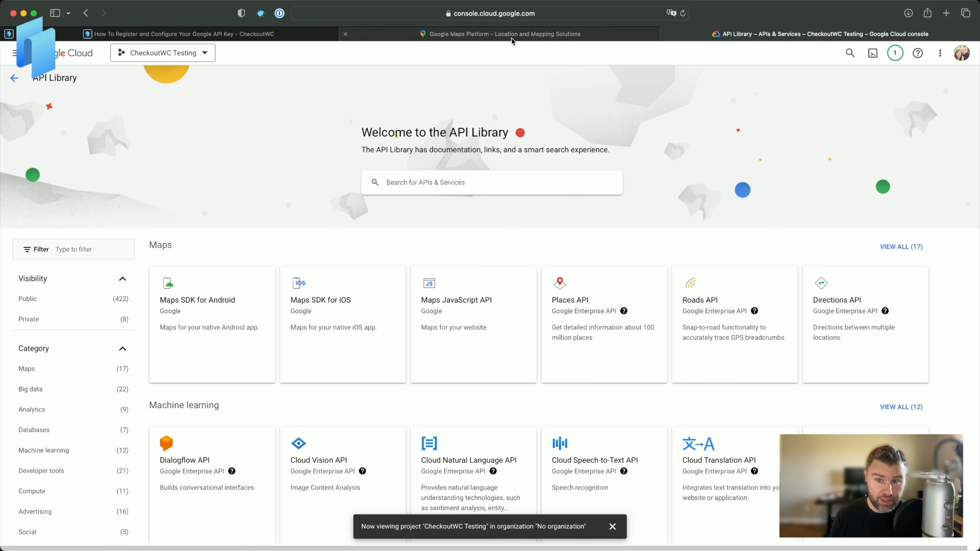
Switch back to the documentation tab and review the steps for enabling Maps and Places and getting the key.
click(207, 35)
scroll(386, 314, down, 5)
scroll(386, 314, down, 8)
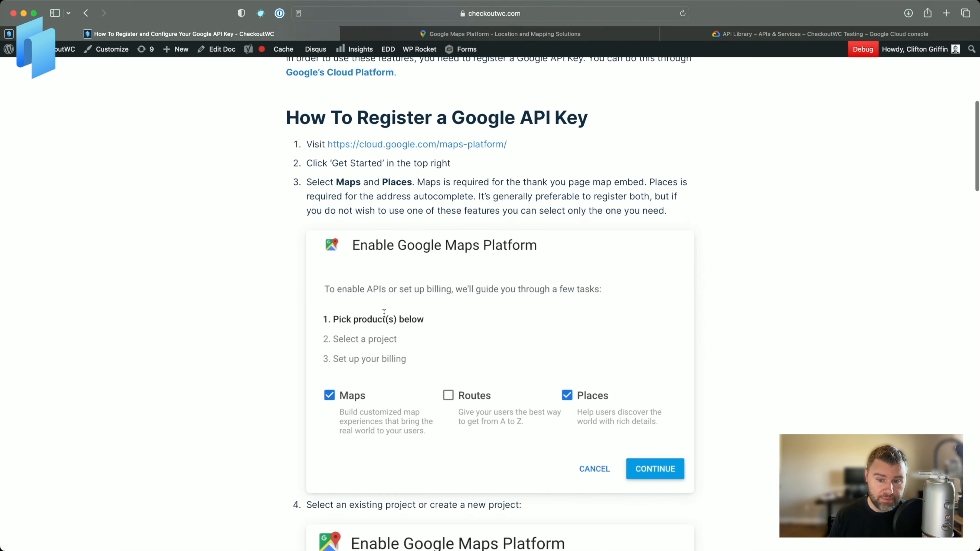
scroll(383, 312, up, 5)
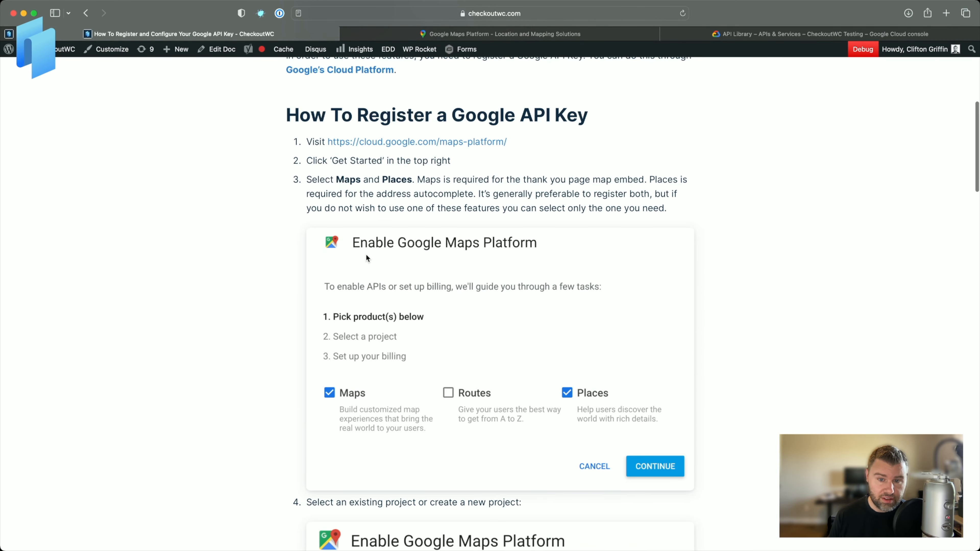
scroll(366, 255, down, 15)
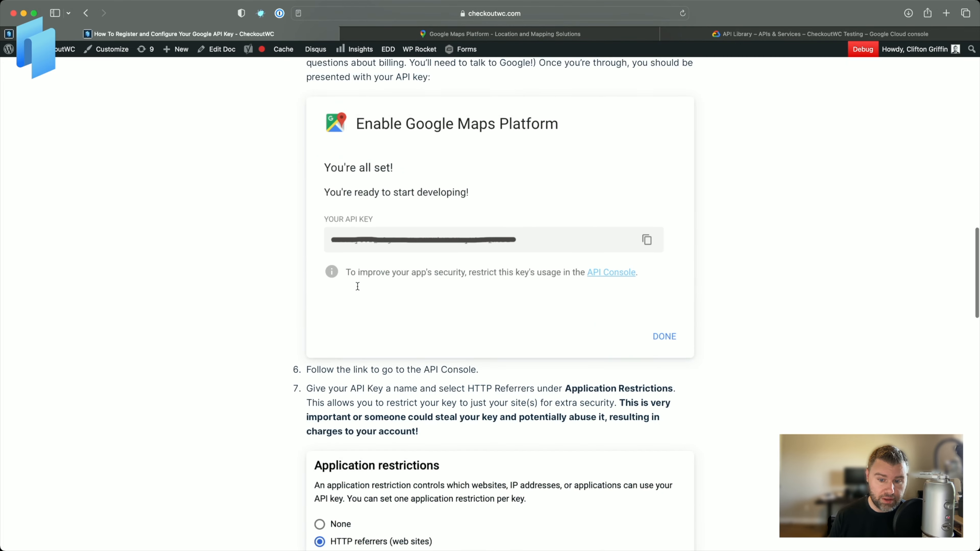
Read the documentation's list of APIs to include when restricting the key.
scroll(358, 286, down, 15)
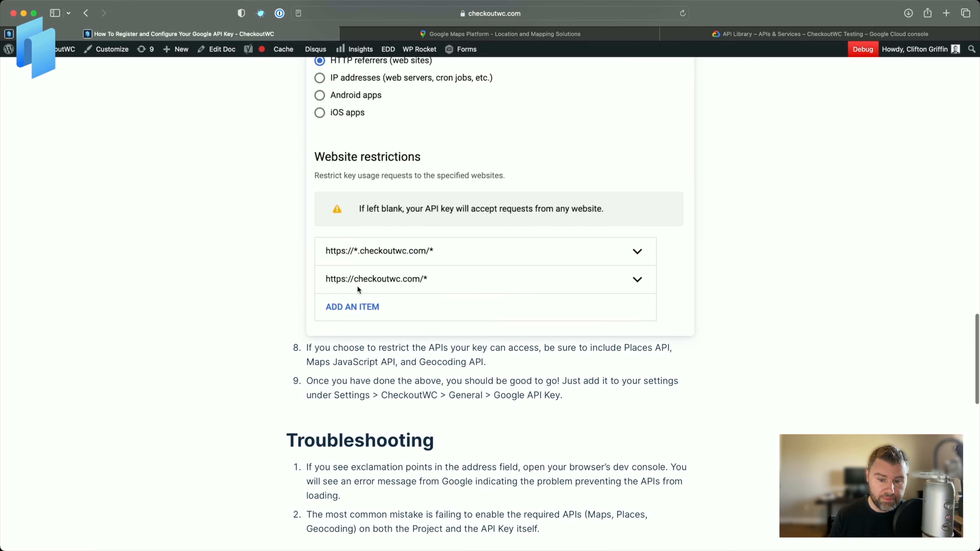
scroll(358, 289, down, 3)
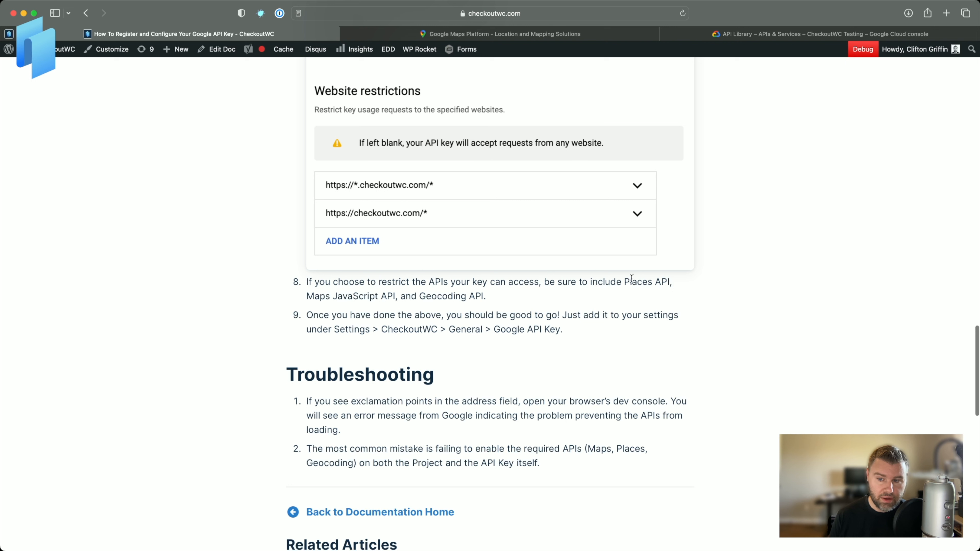
drag(624, 281, 675, 281)
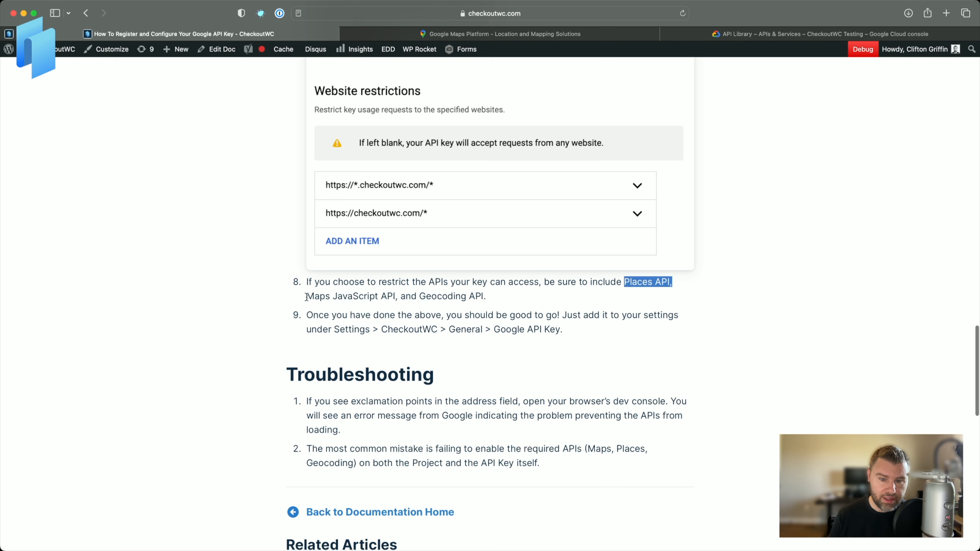
drag(307, 297, 490, 296)
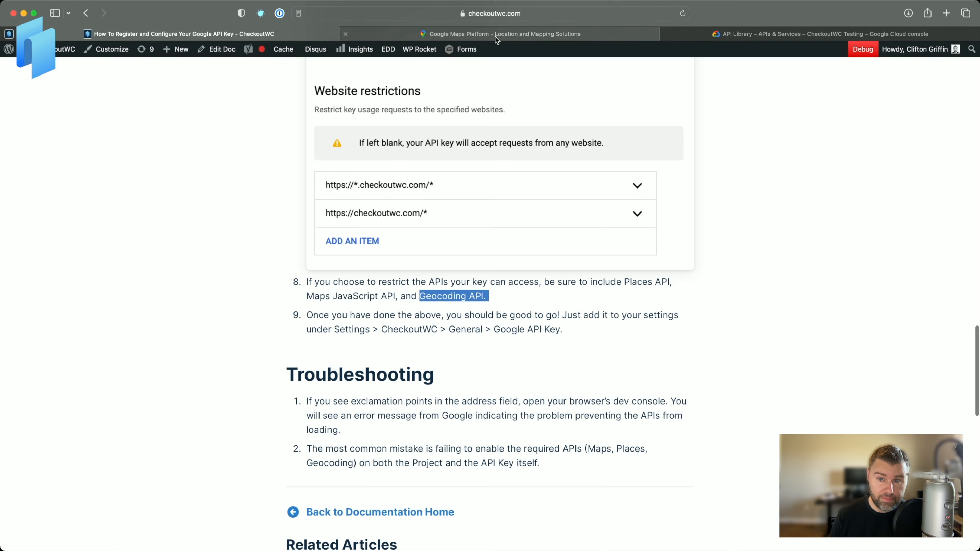
Switch to the API Library tab, search for "places api" and open the Places API.
click(752, 36)
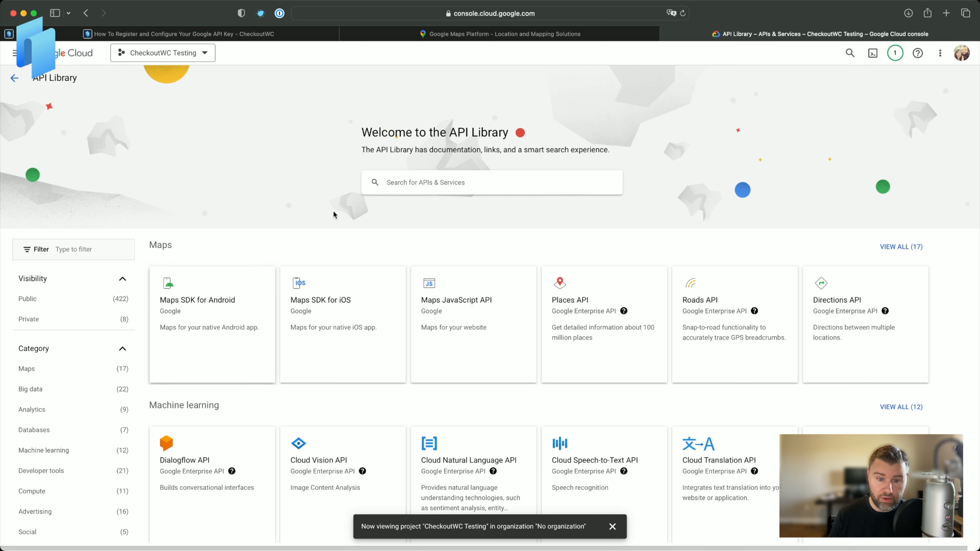
click(434, 183)
text(places)
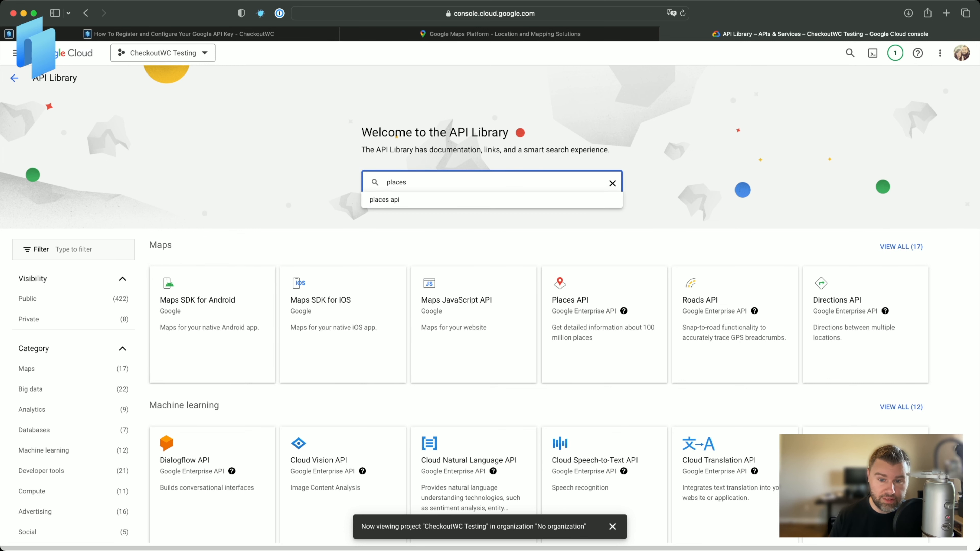
click(415, 200)
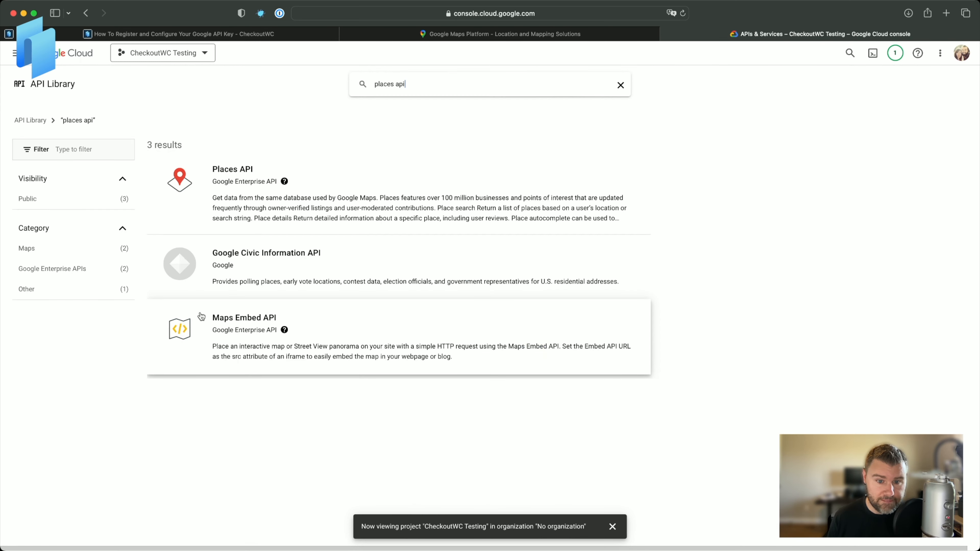
click(268, 185)
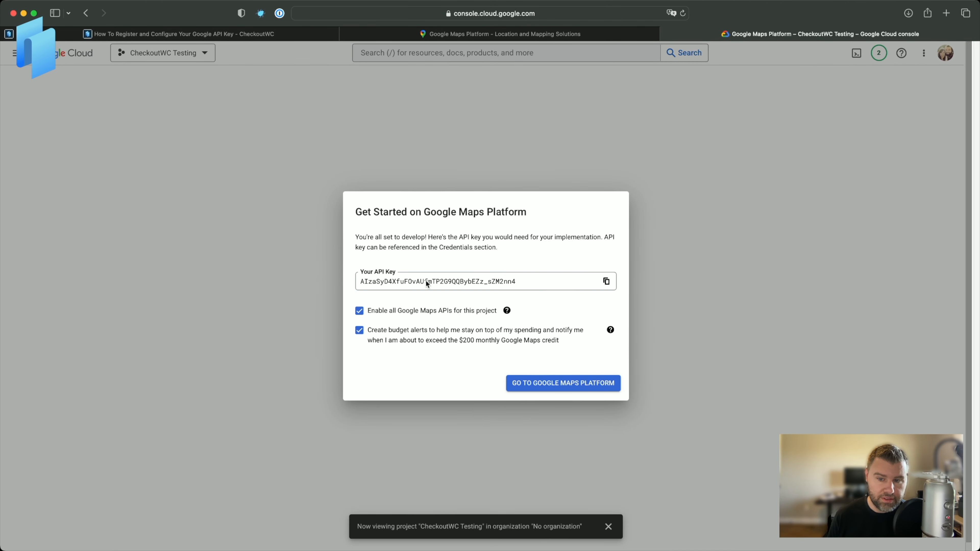
Uncheck enabling all Google Maps APIs and budget alerts in the Get Started dialog, then continue to Google Maps Platform.
drag(517, 280, 336, 275)
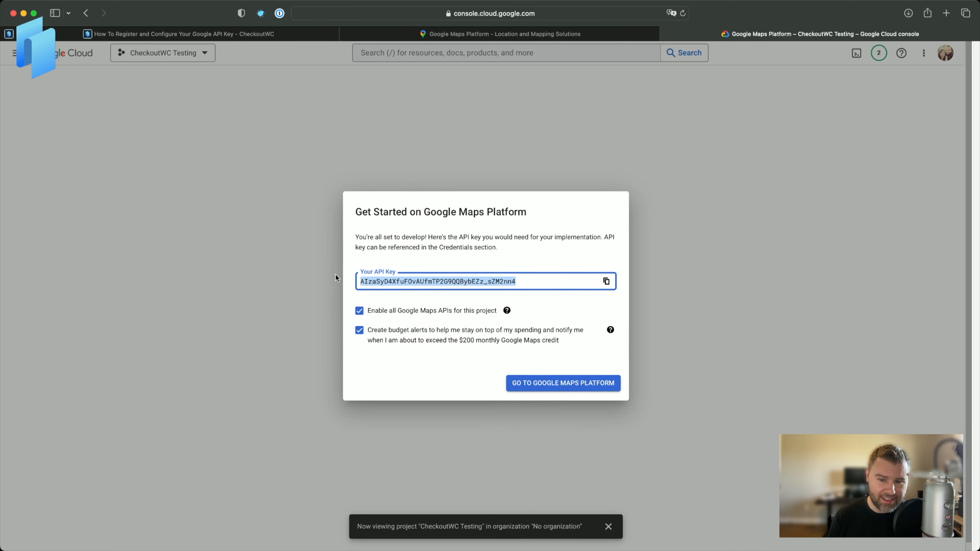
click(565, 259)
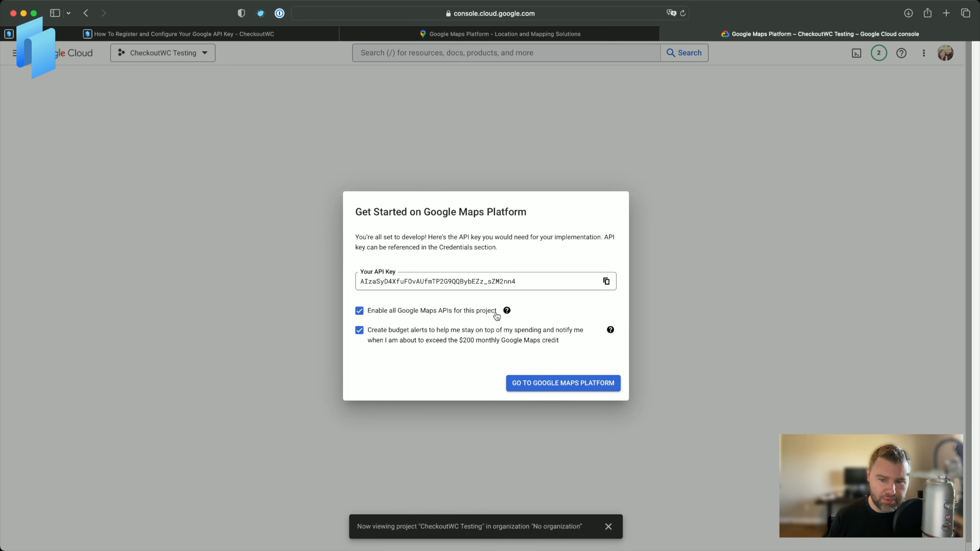
click(506, 311)
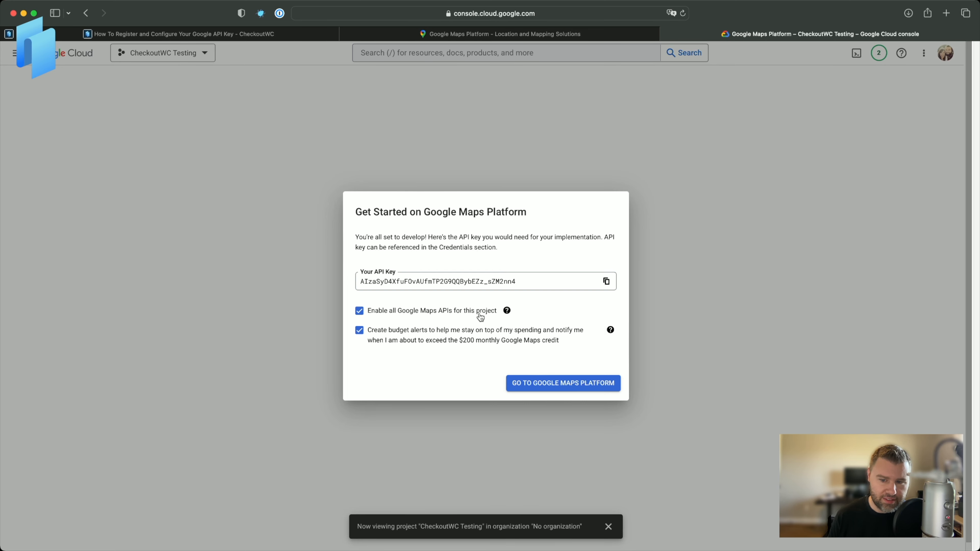
click(359, 311)
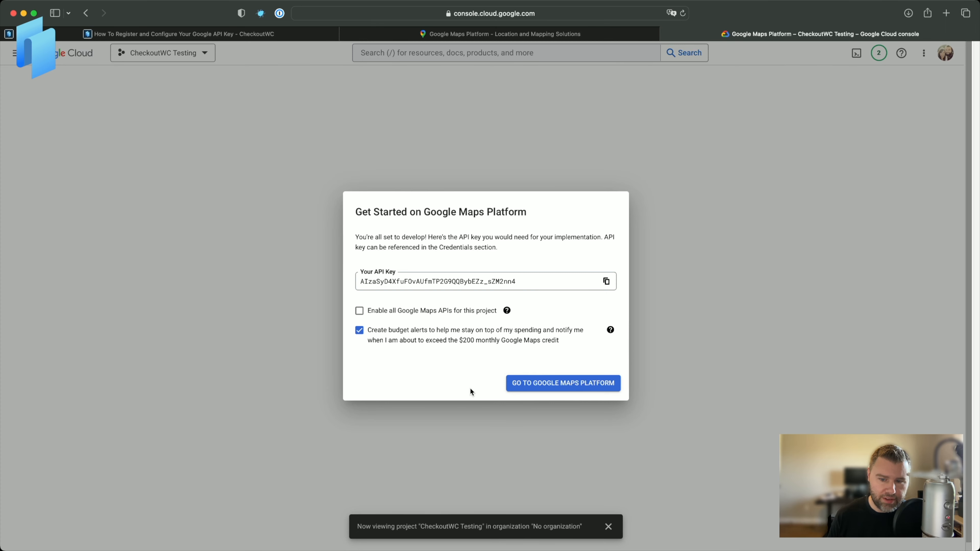
click(359, 330)
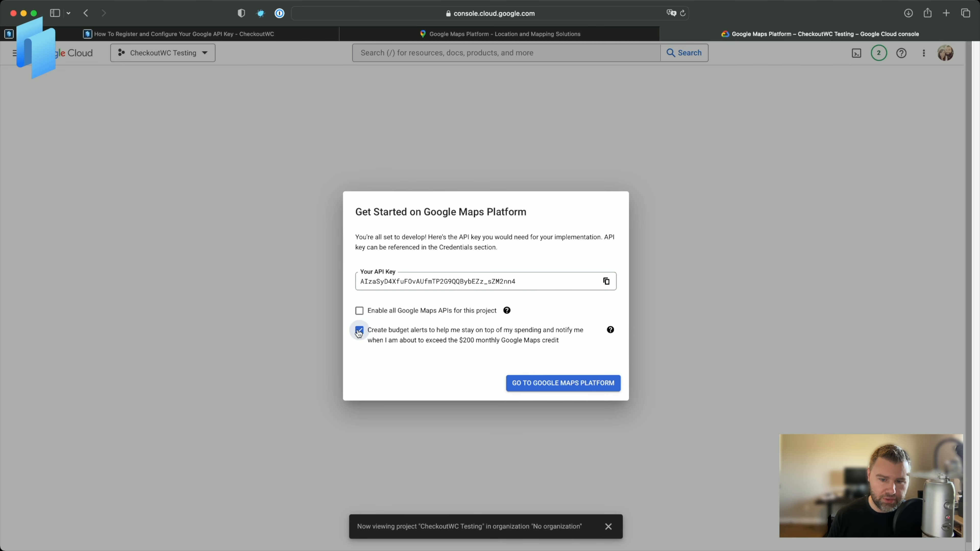
click(547, 386)
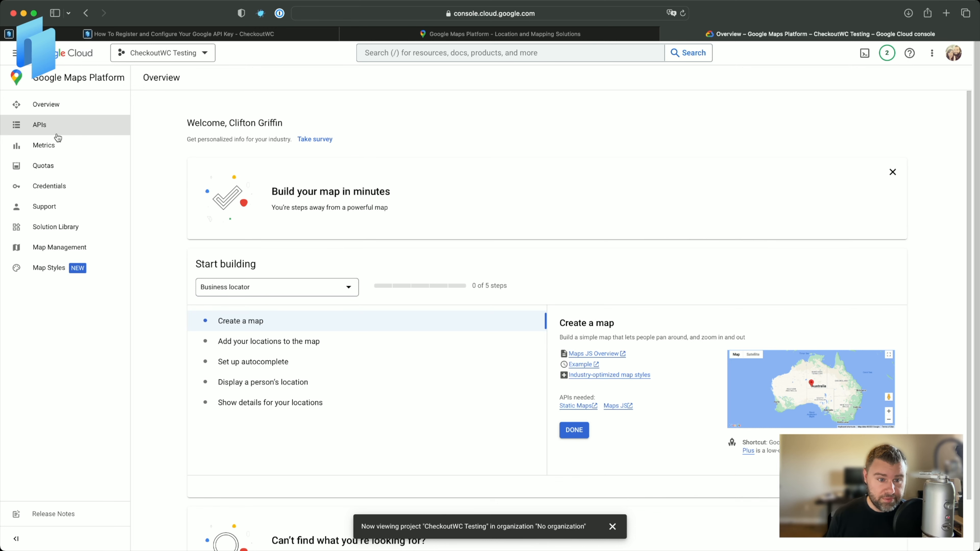
Enable the Maps JavaScript API from the API Library.
click(15, 54)
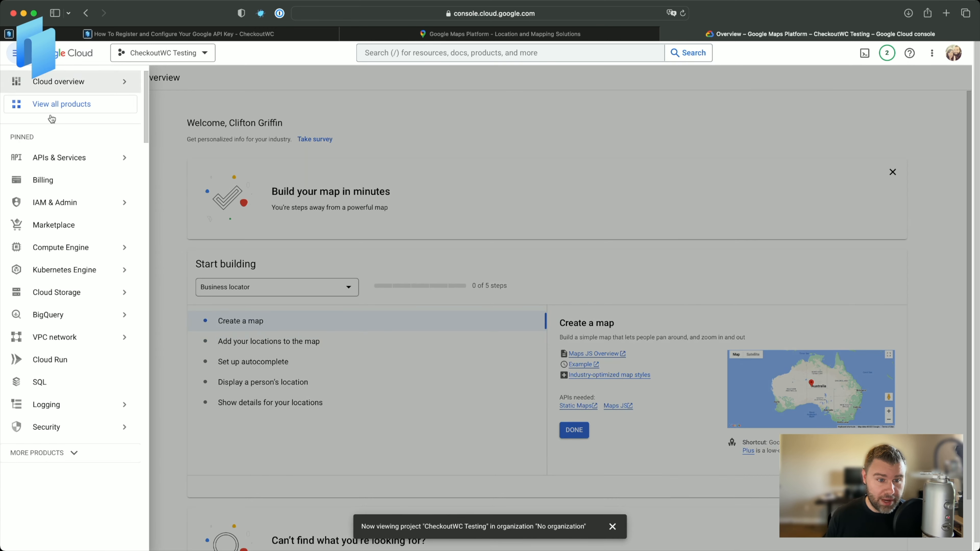
mouse_move(124, 157)
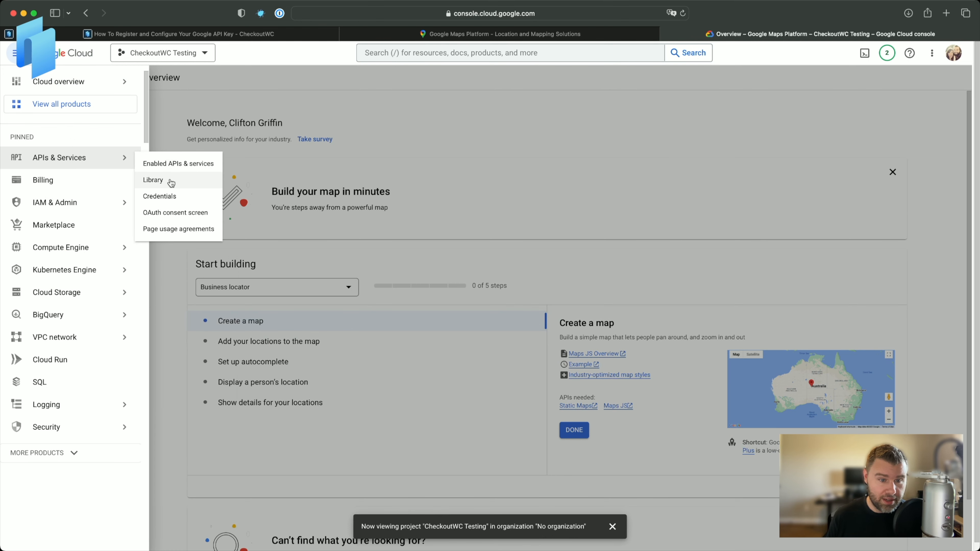
click(151, 180)
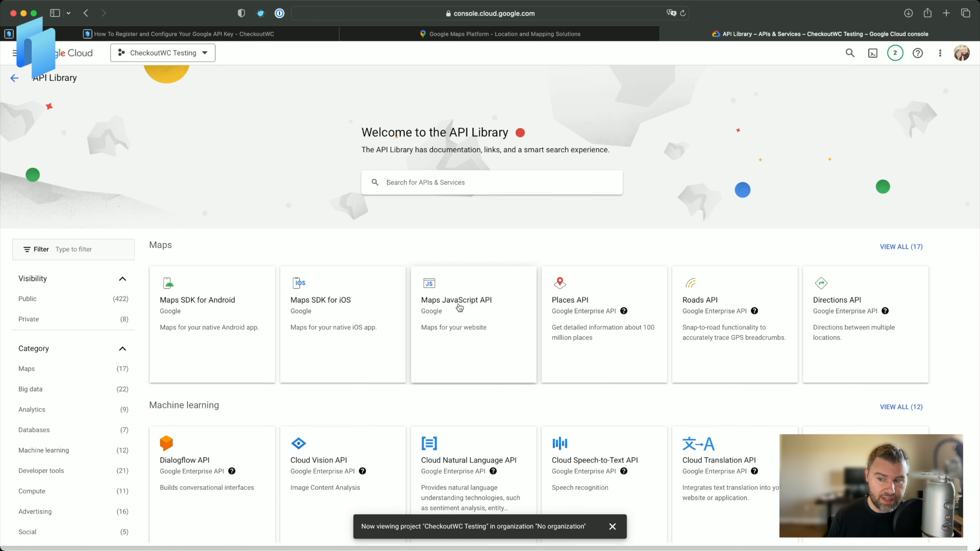
click(452, 315)
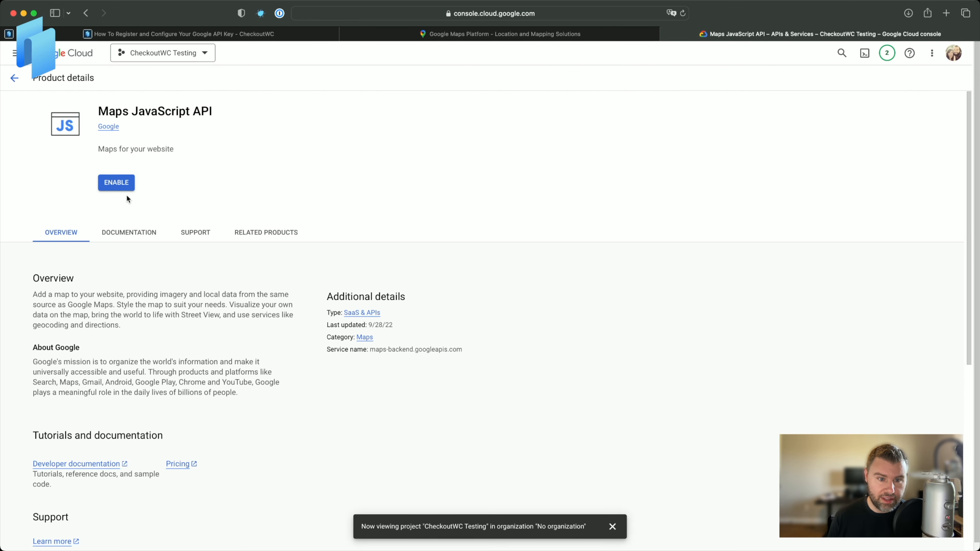
click(115, 183)
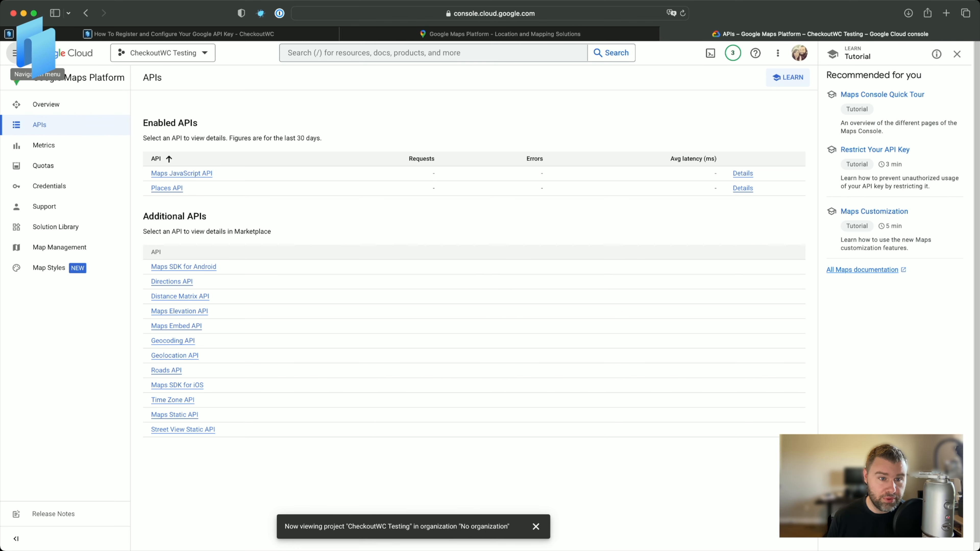
Review the project's enabled APIs & services list and the API Library.
click(15, 53)
mouse_move(62, 157)
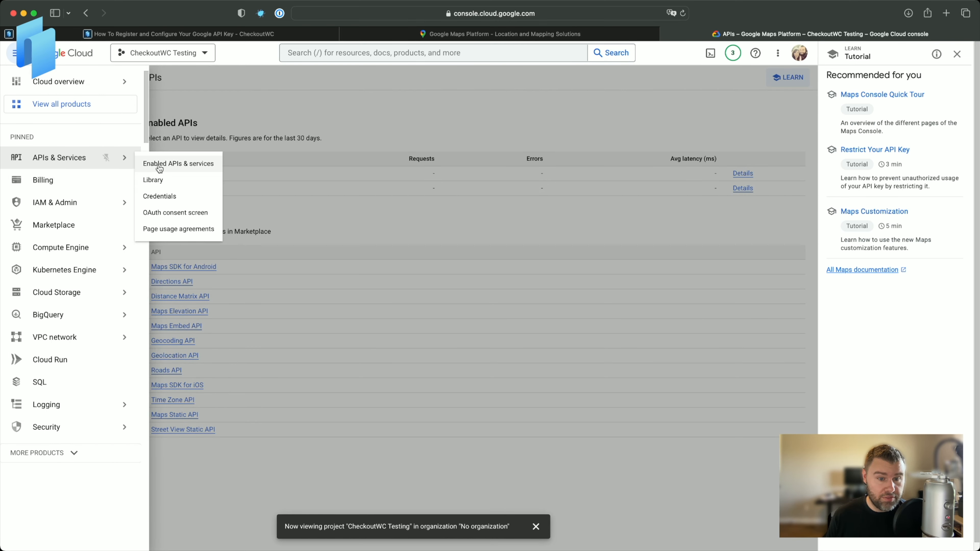
click(159, 168)
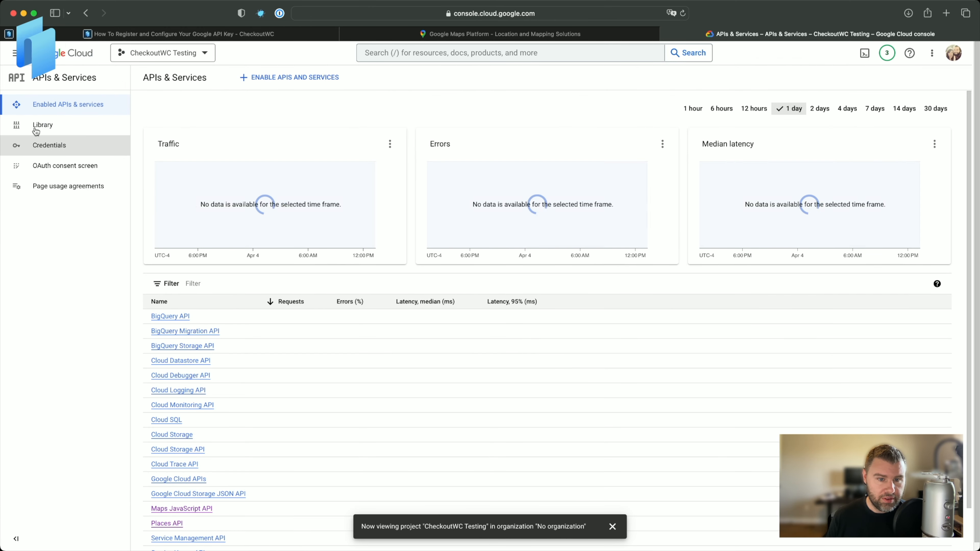
click(42, 125)
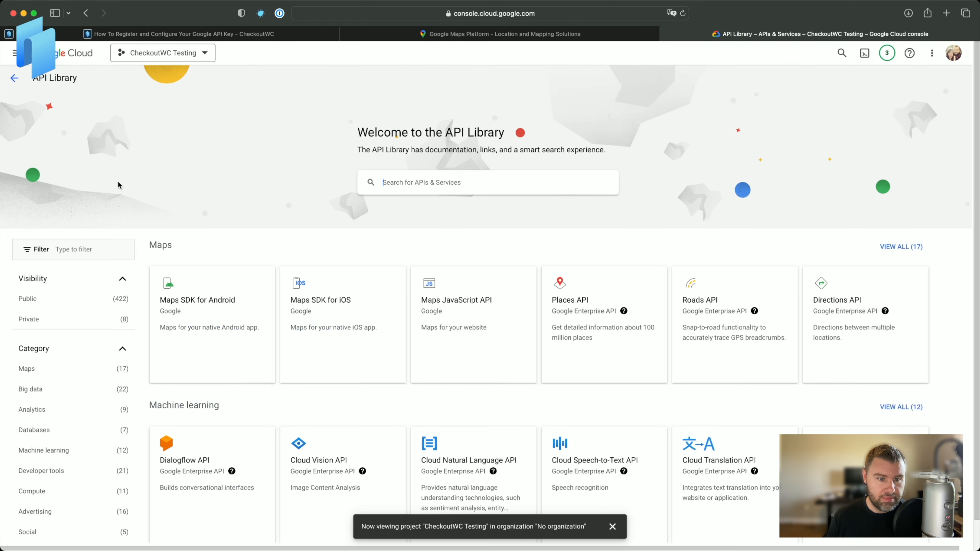
click(14, 80)
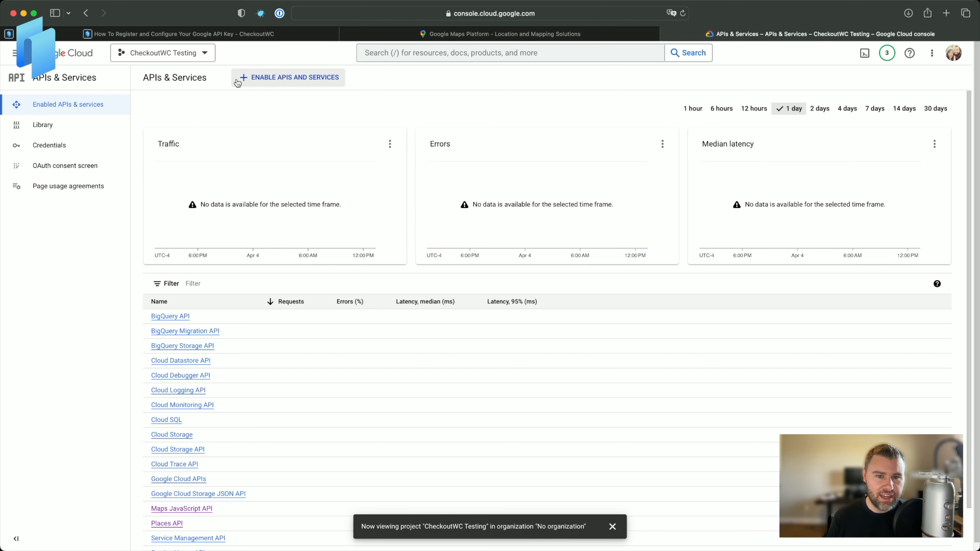
Search the API Library for "geocoding api" and enable the Geocoding API.
click(14, 53)
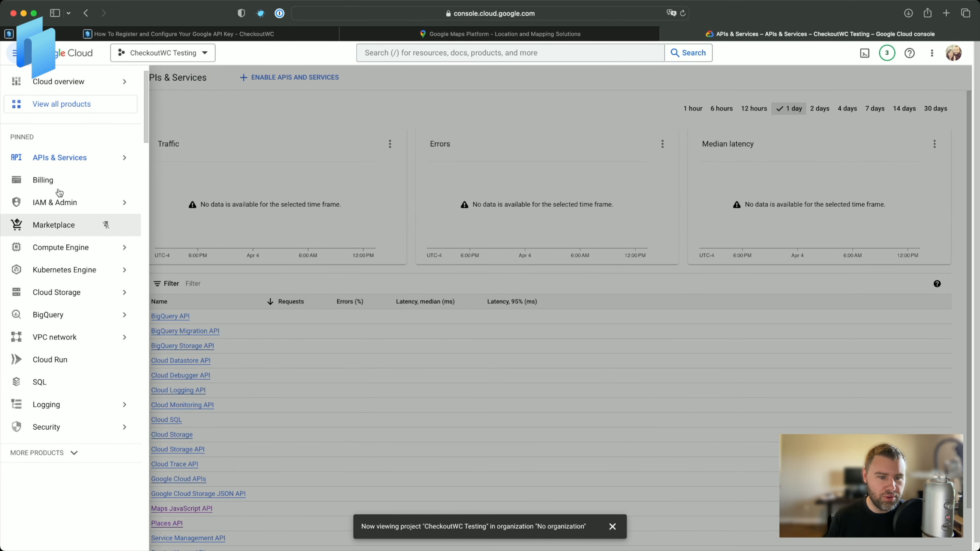
mouse_move(65, 242)
mouse_move(63, 154)
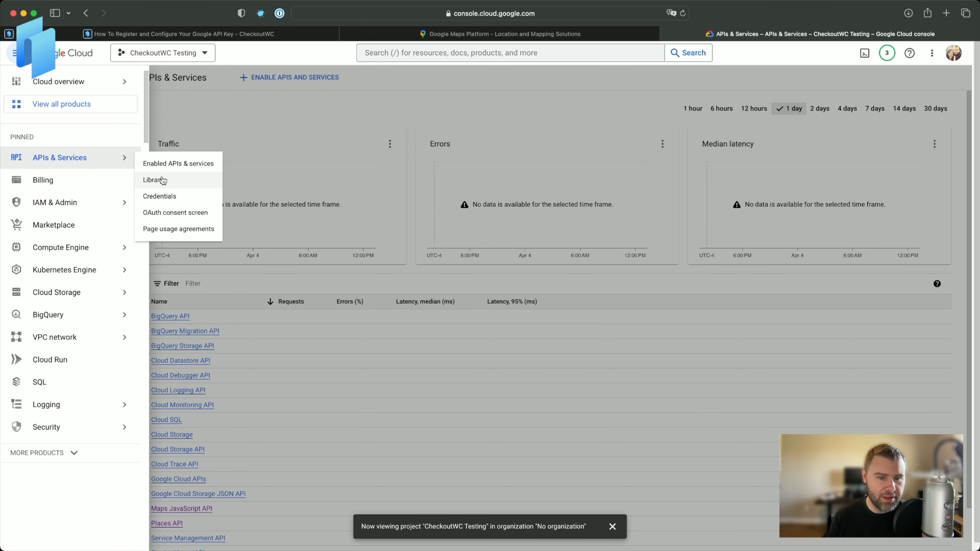
click(161, 185)
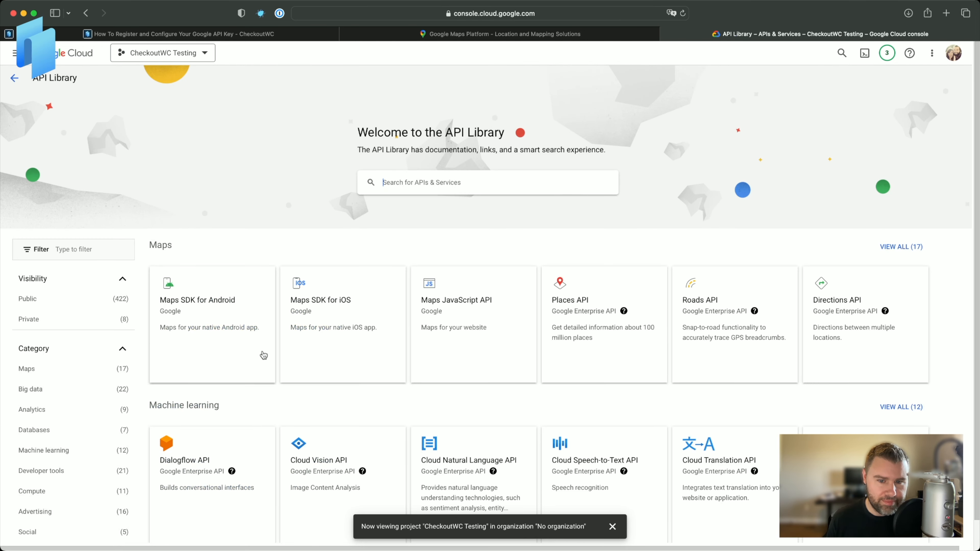
click(469, 176)
text(geocoding)
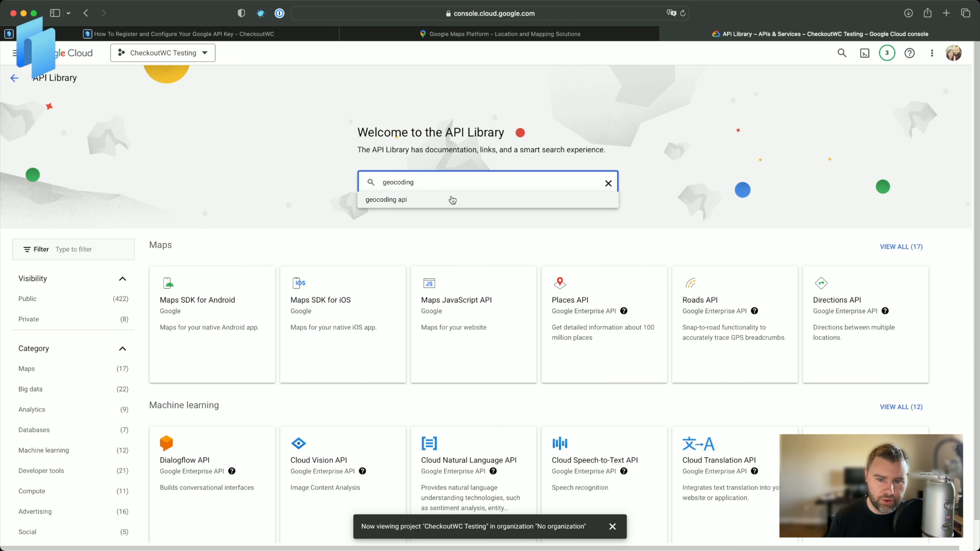
click(450, 199)
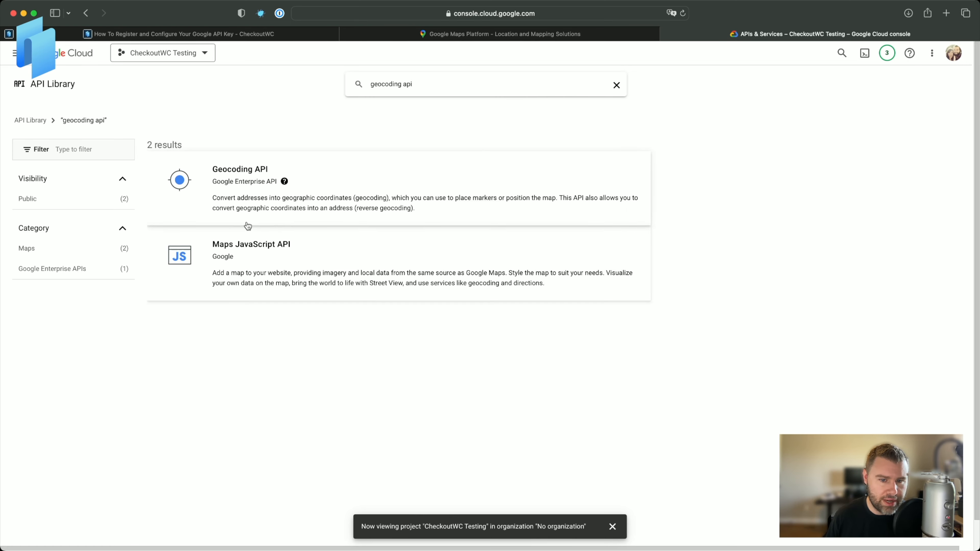
click(242, 182)
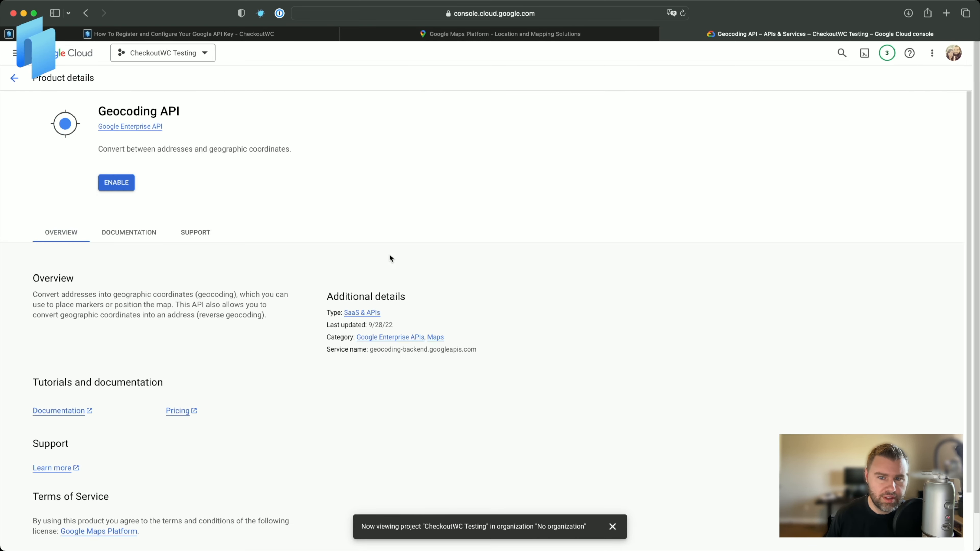
click(119, 184)
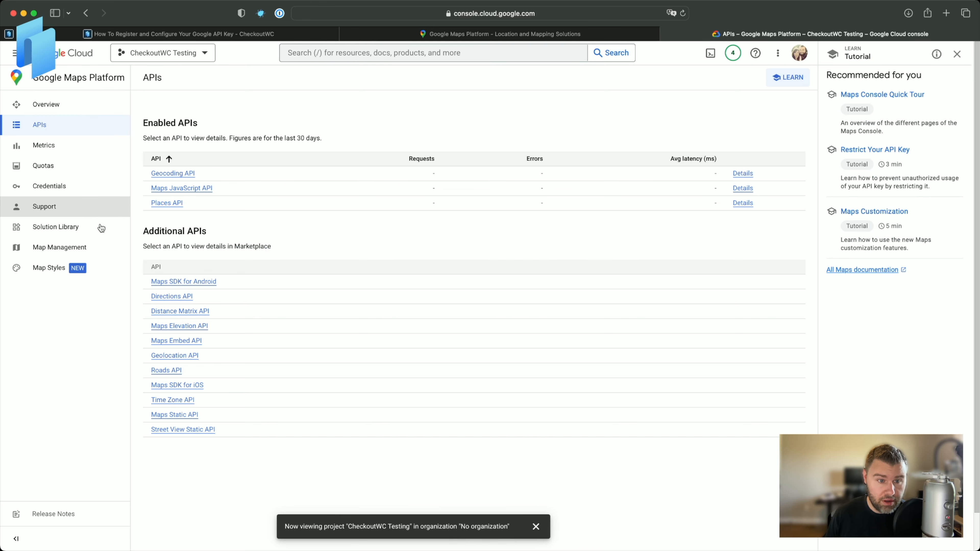
Open the Maps API Key from the Credentials page under APIs & Services.
click(16, 53)
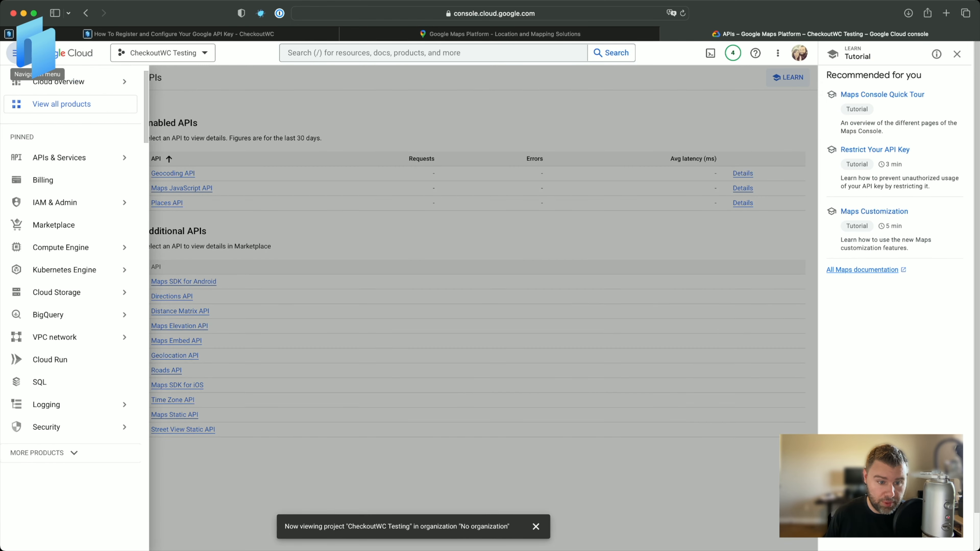
mouse_move(90, 160)
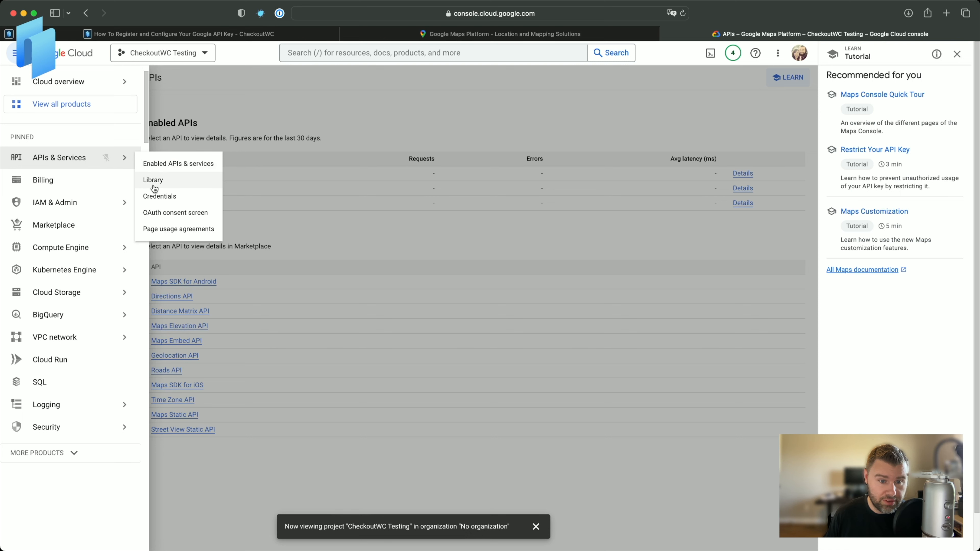
click(159, 196)
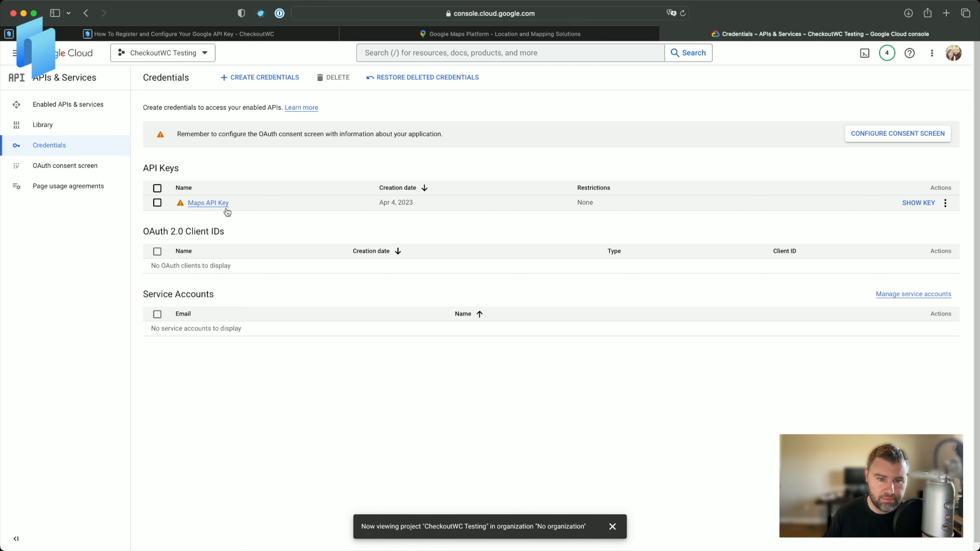
mouse_move(174, 205)
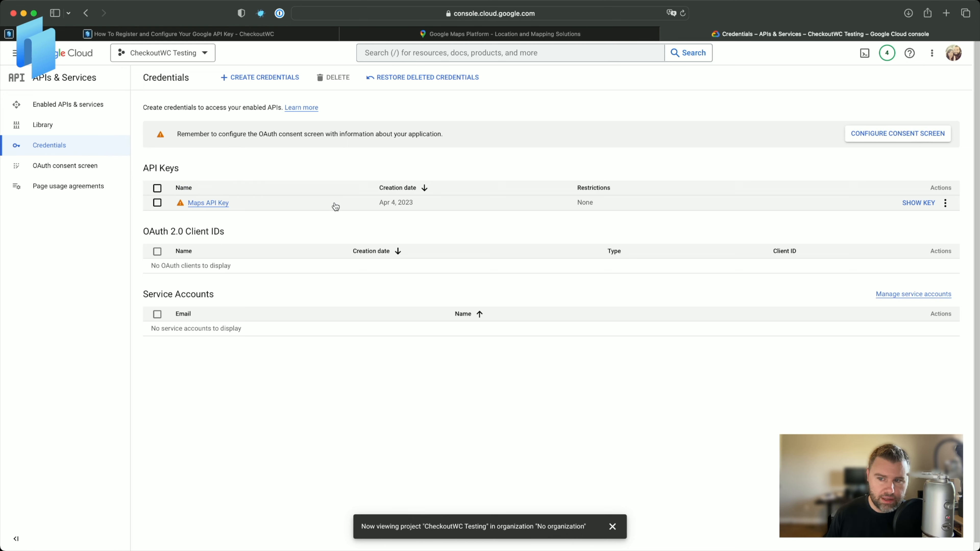
click(204, 203)
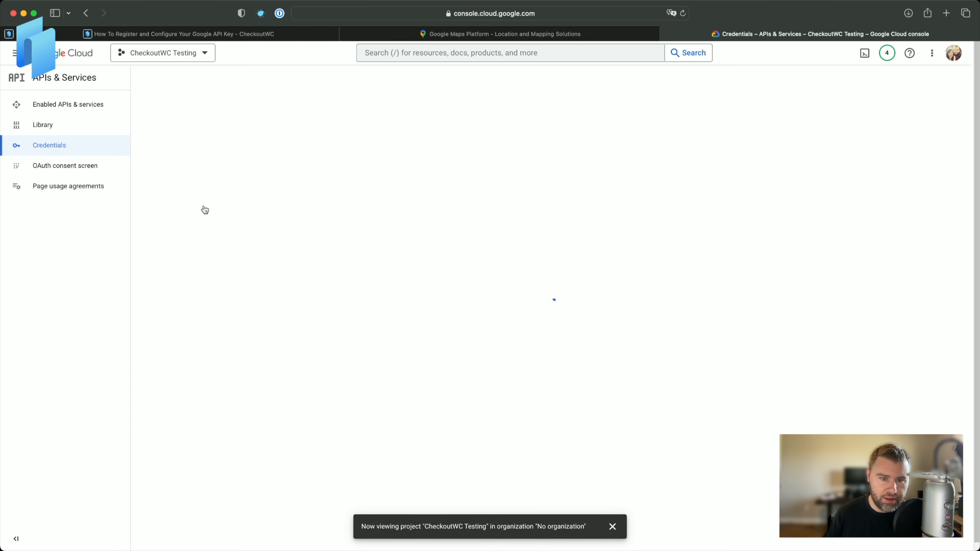
Rename the API key as CheckoutWC Address Autocomplete + Thank You Page Maps.
click(200, 127)
key(super+a)
text(C)
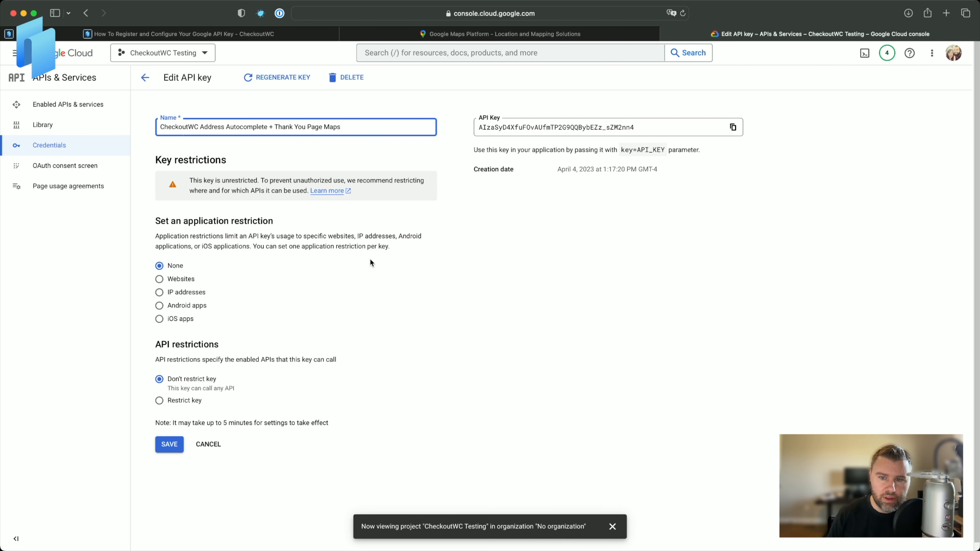
click(500, 243)
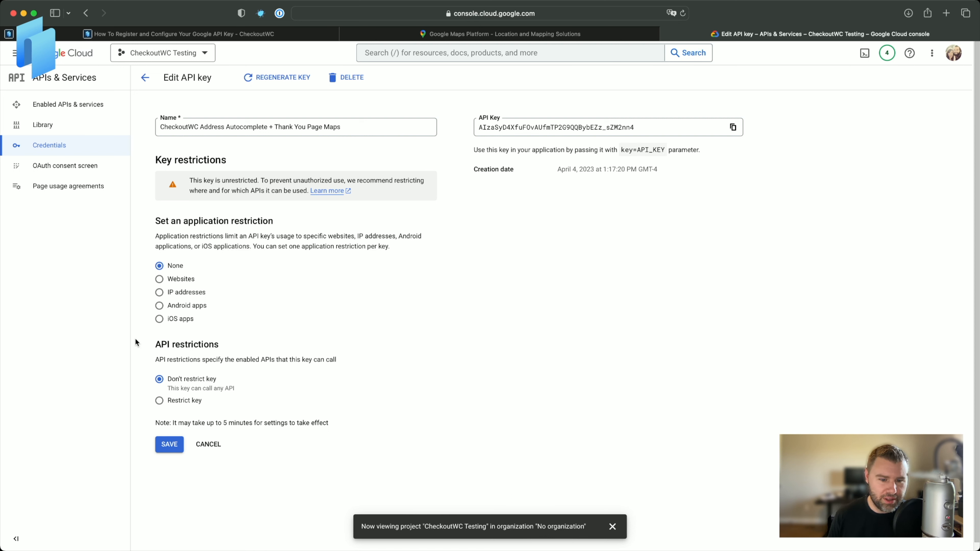
click(159, 292)
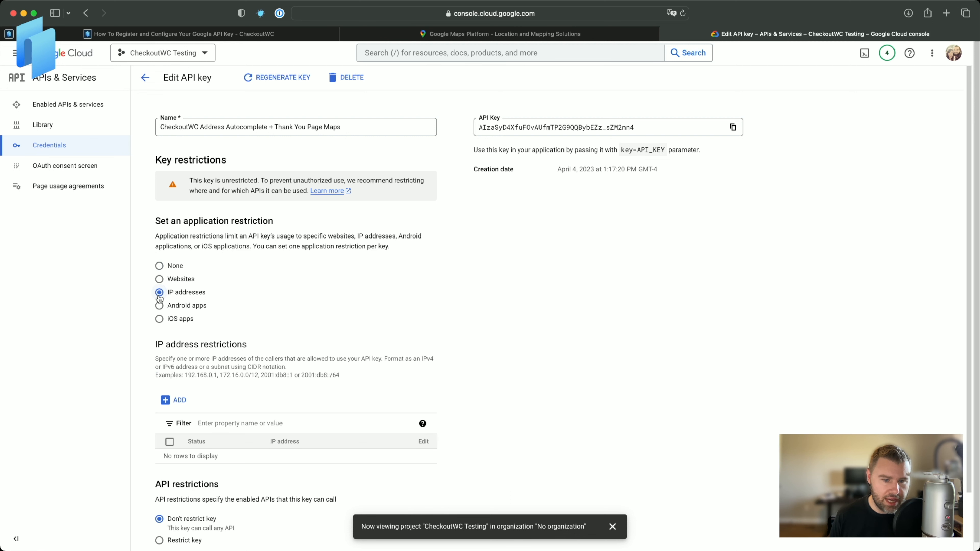
click(159, 279)
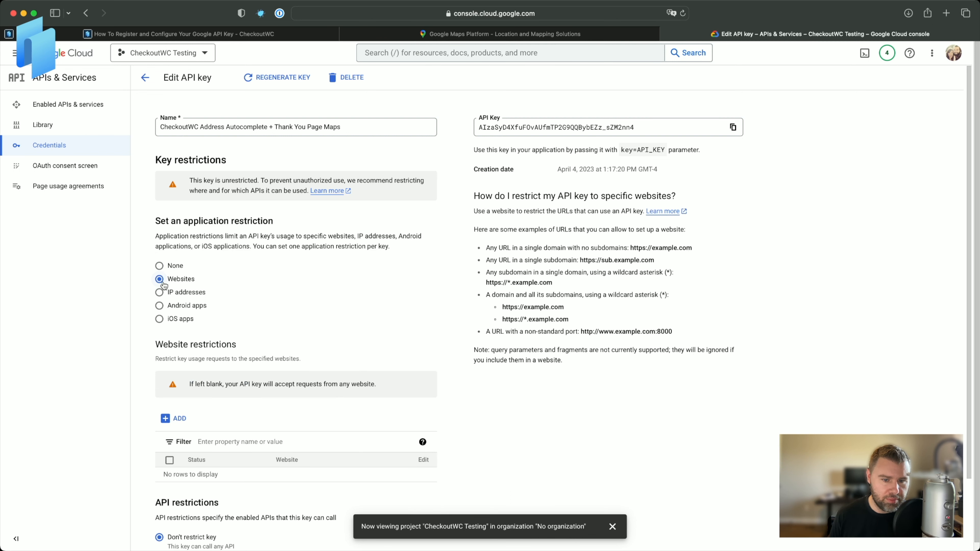
click(176, 418)
click(208, 377)
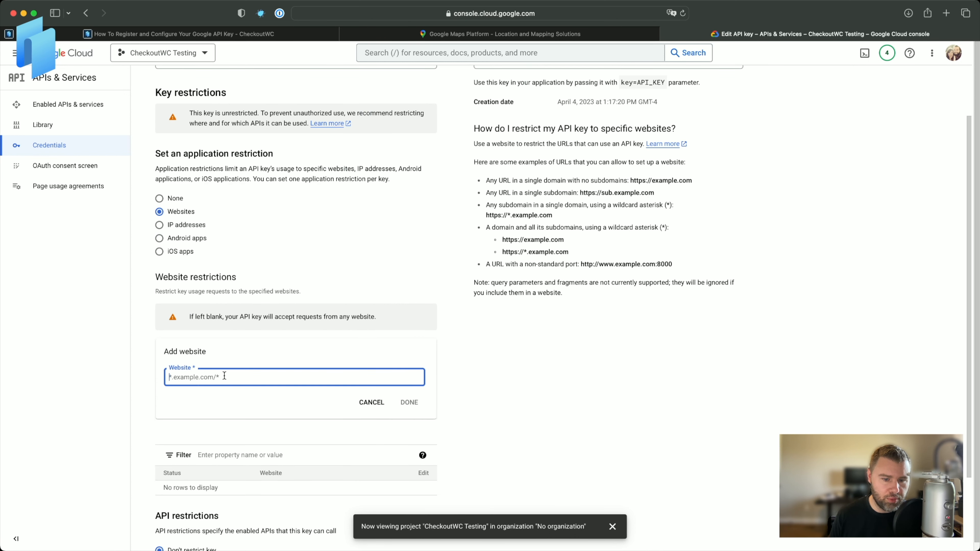
text(*.checkoutwc.)
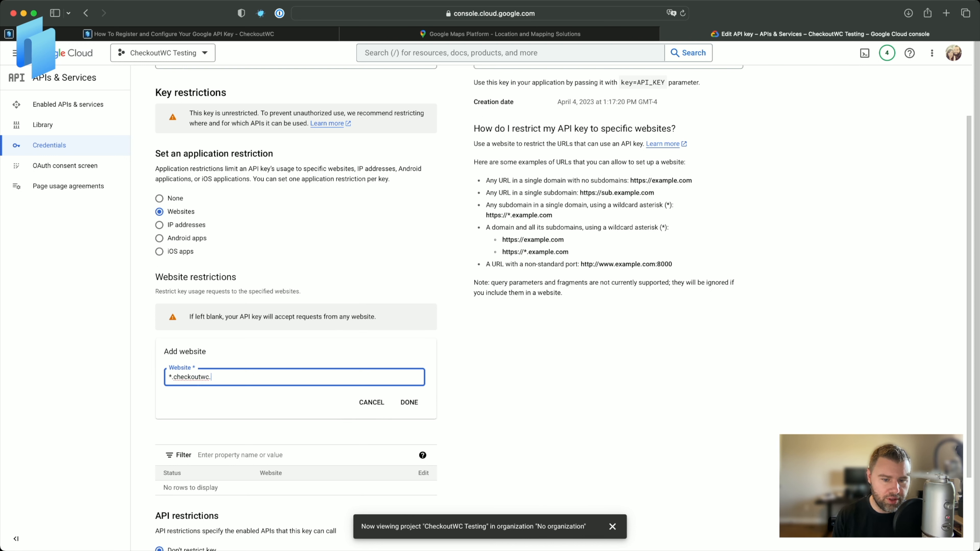
text(ccom/*)
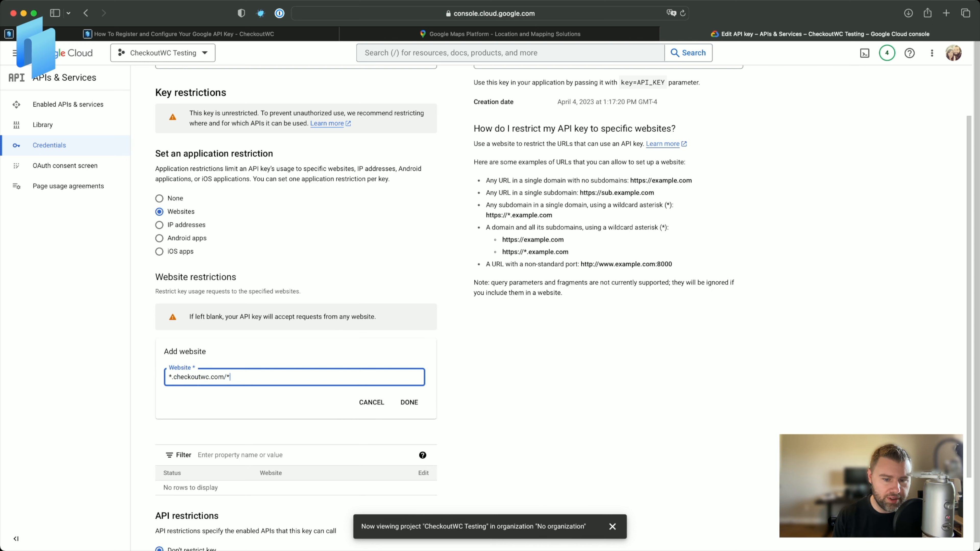
key(super+a)
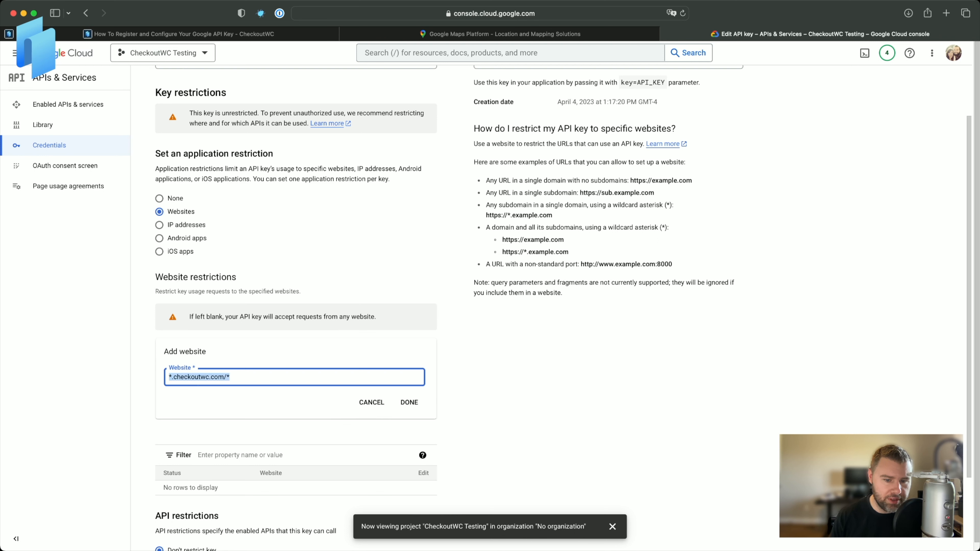
key(BackSpace)
click(372, 402)
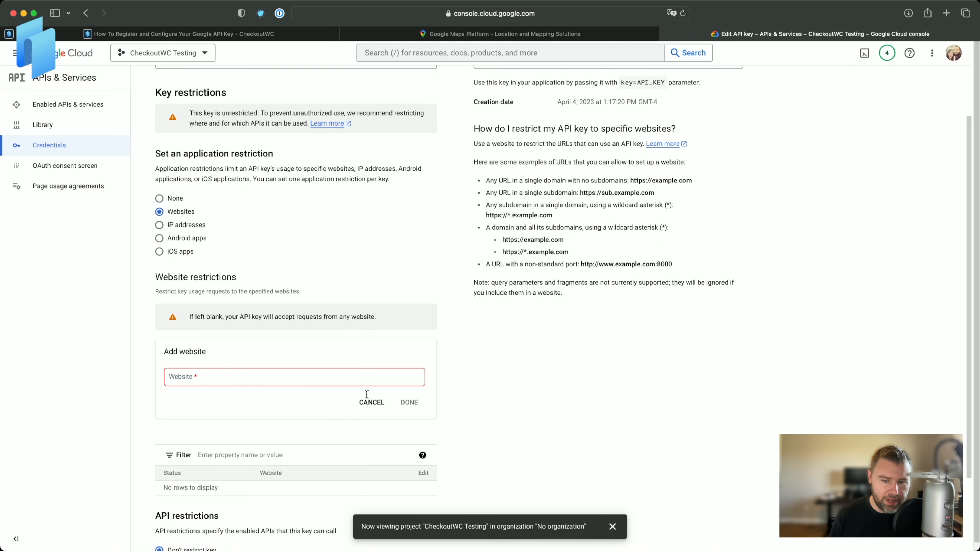
click(373, 415)
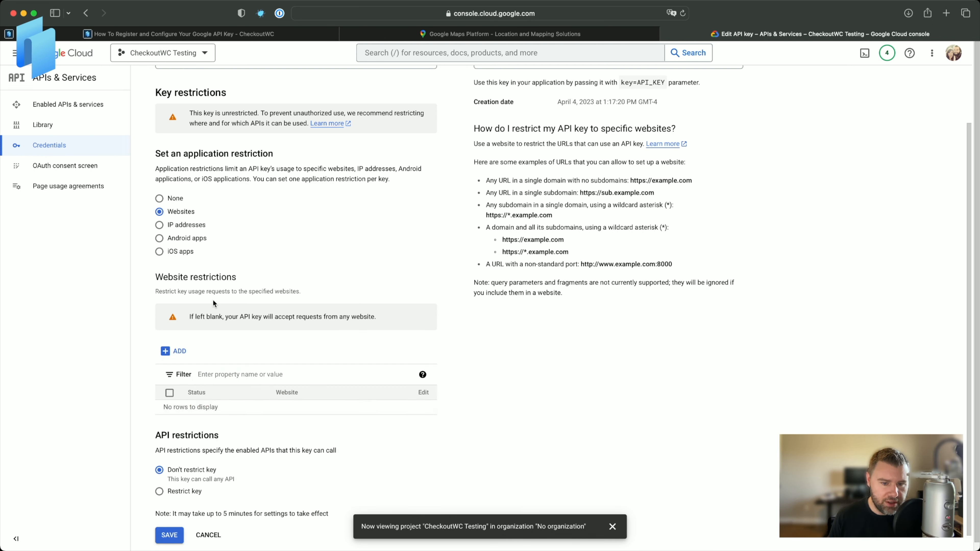
click(171, 201)
Restrict the key to the Places API, Maps JavaScript API and Geocoding API, and save the key.
click(195, 392)
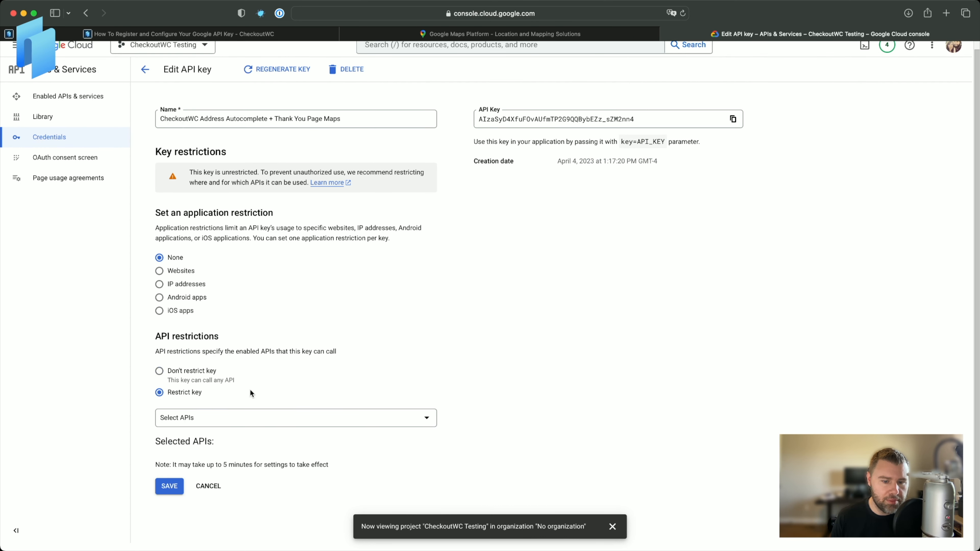
click(213, 419)
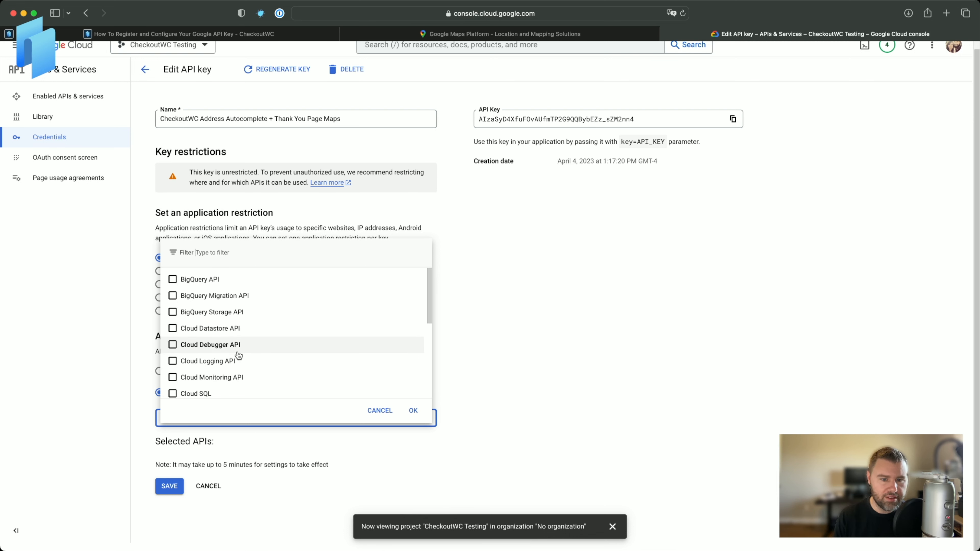
text(places)
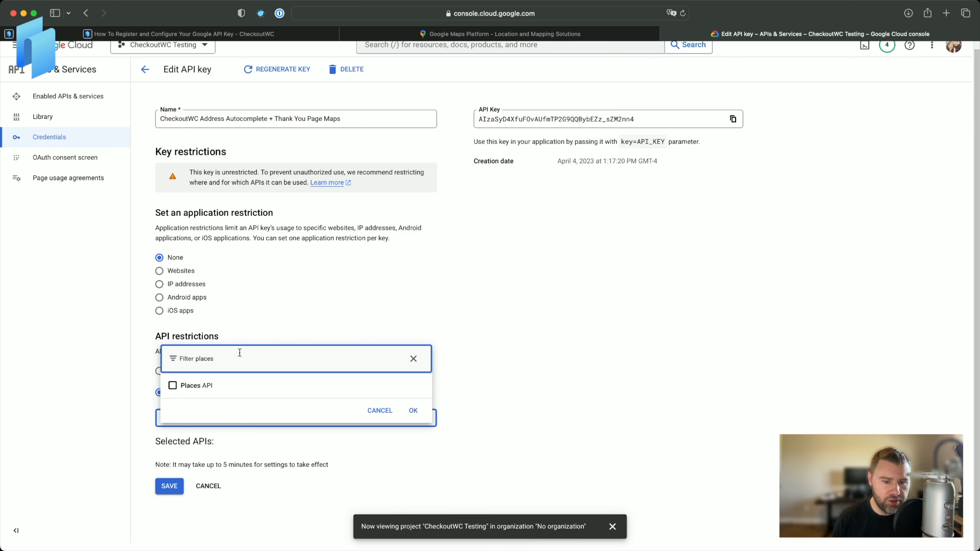
click(214, 386)
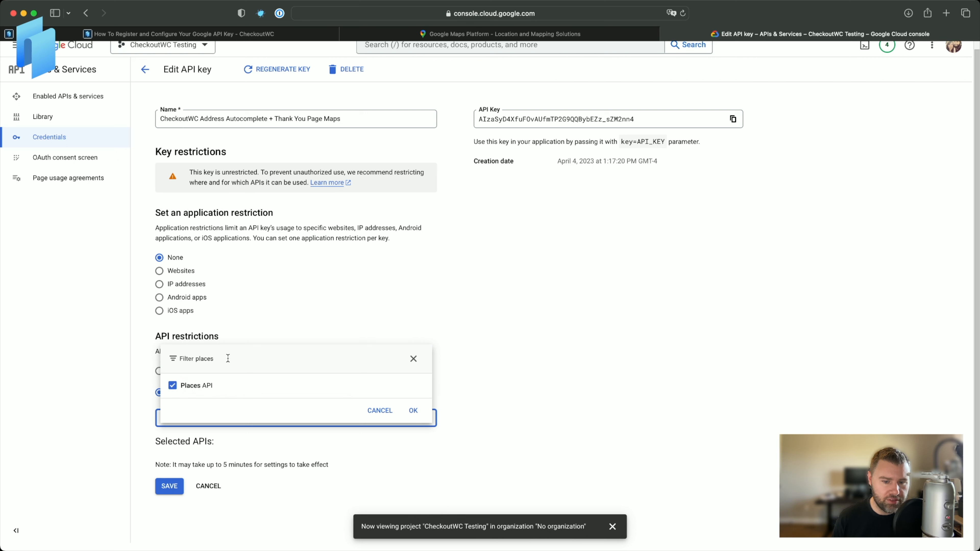
drag(234, 359, 172, 355)
text(maps)
click(172, 386)
text(geocoding)
click(173, 385)
click(413, 411)
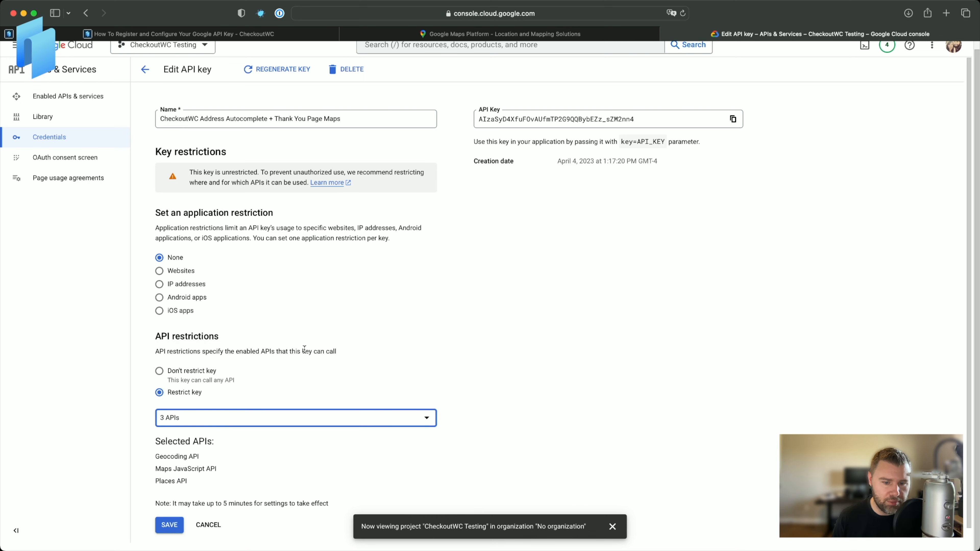
scroll(245, 369, down, 1)
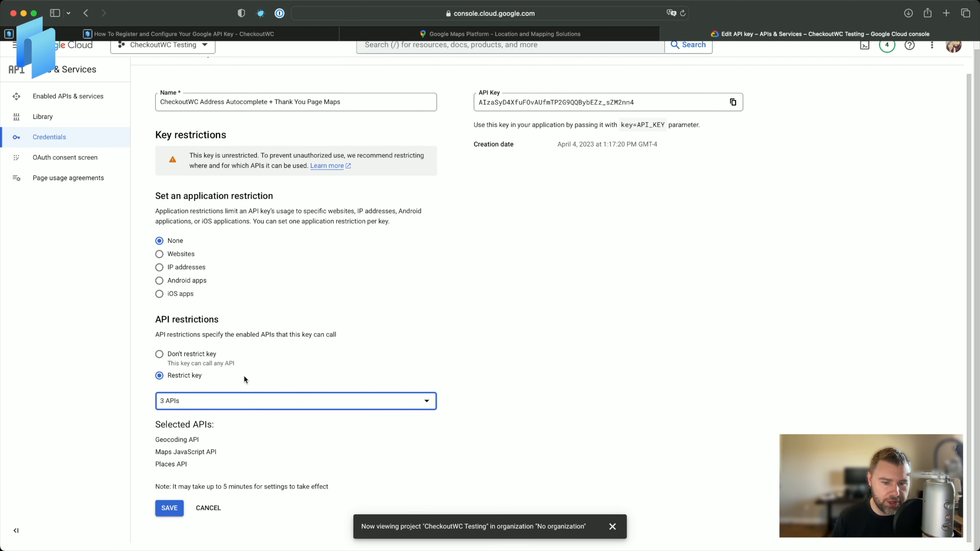
click(169, 510)
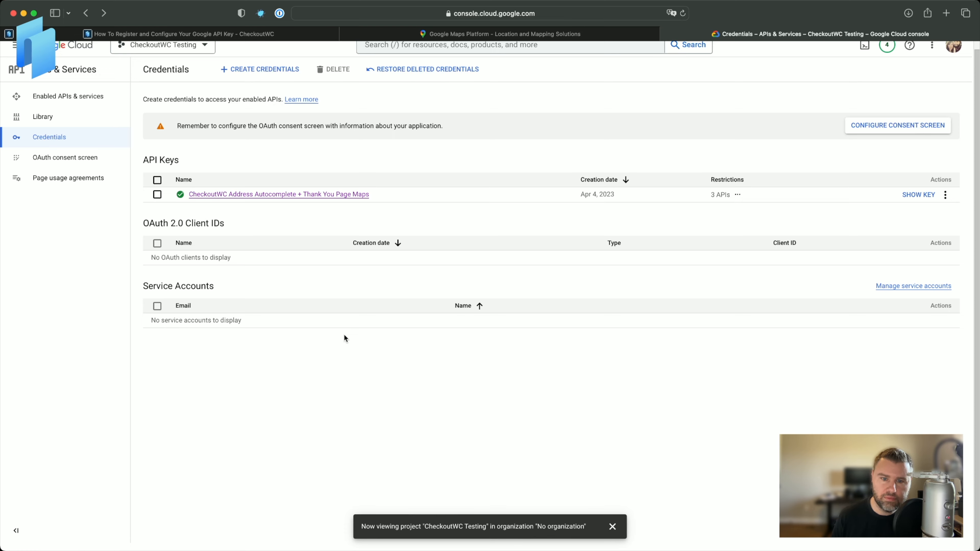
Reopen the API key, then paste it into CheckoutWC's Google API Key integration setting in WordPress and save changes.
scroll(344, 335, up, 1)
click(308, 203)
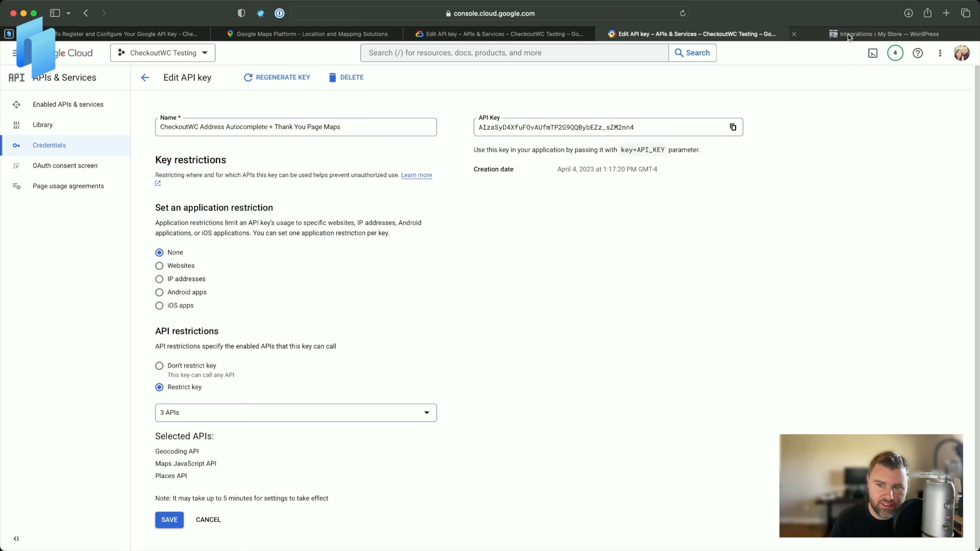
click(847, 34)
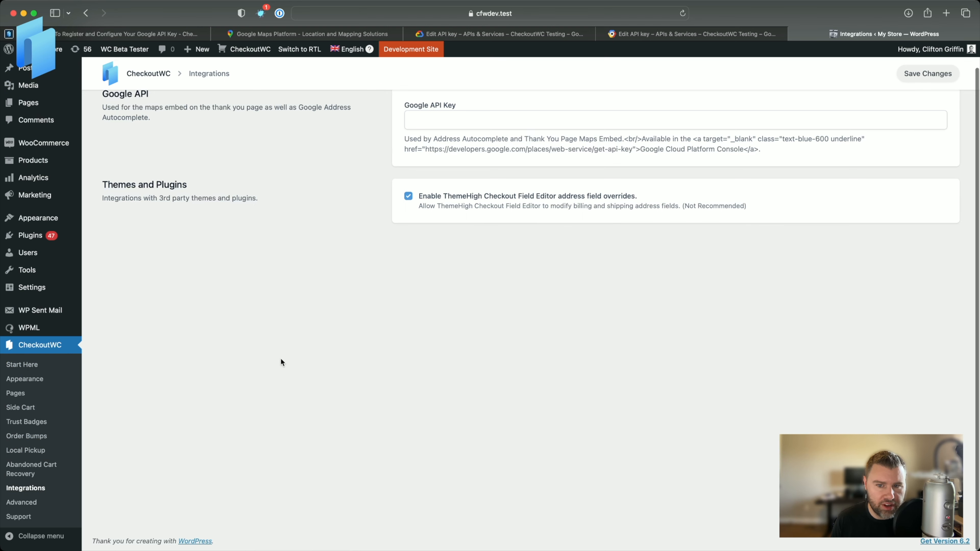
scroll(437, 132, up, 2)
click(443, 148)
key(super+v)
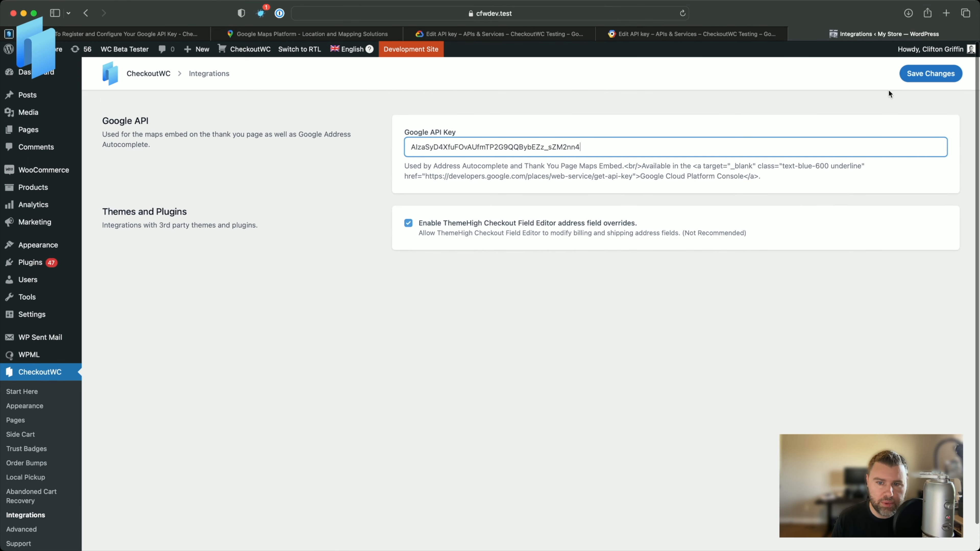
click(932, 77)
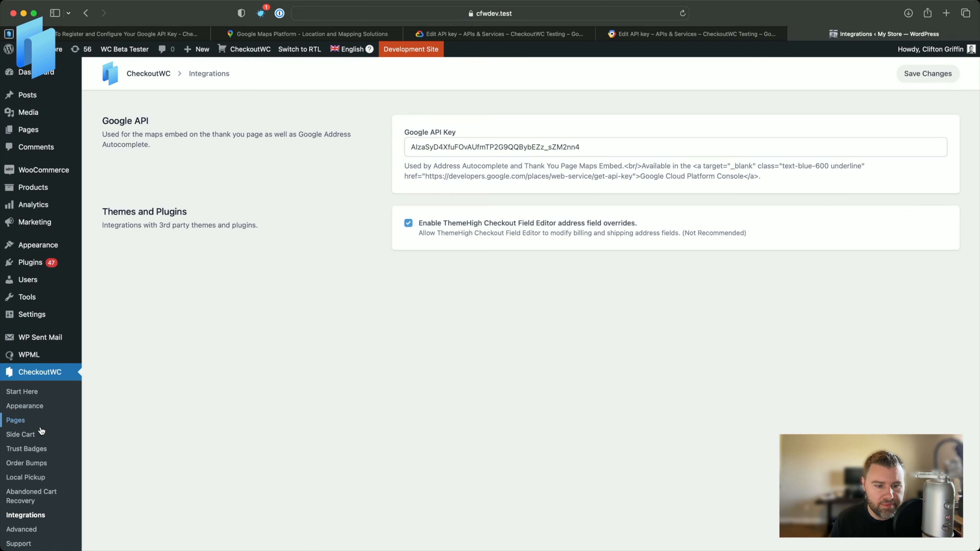
Review the address autocomplete options on the Checkout pages tab and the map embed option on the Thank You tab.
scroll(42, 431, down, 2)
click(15, 393)
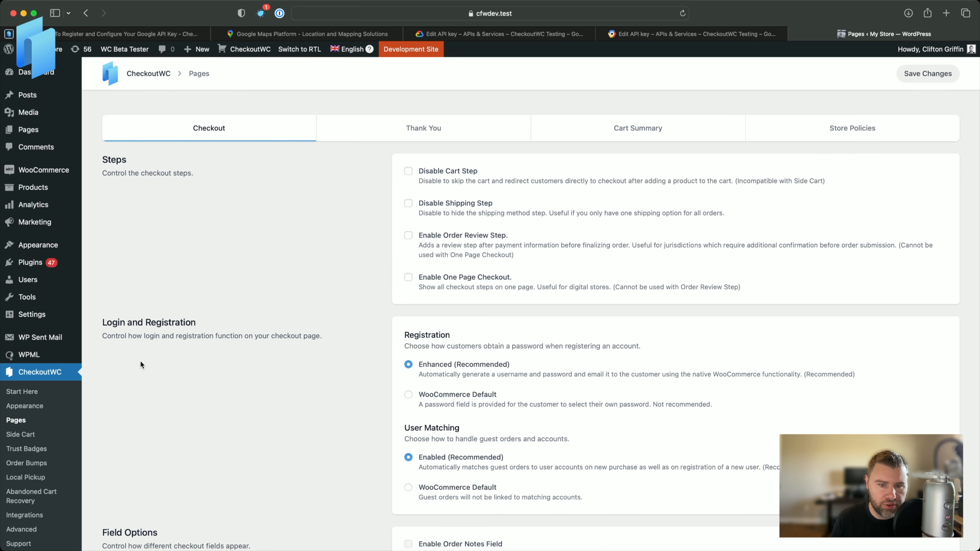
scroll(319, 385, down, 12)
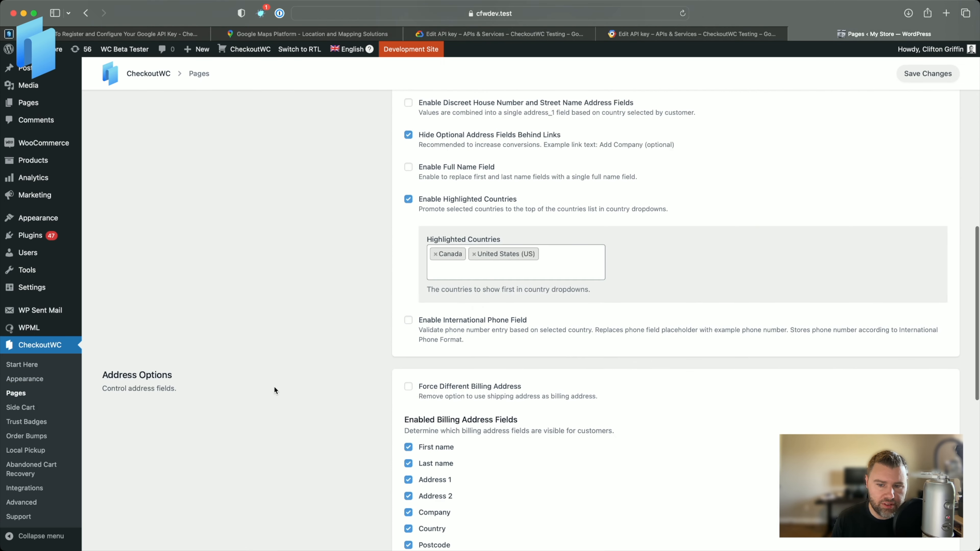
scroll(274, 389, down, 10)
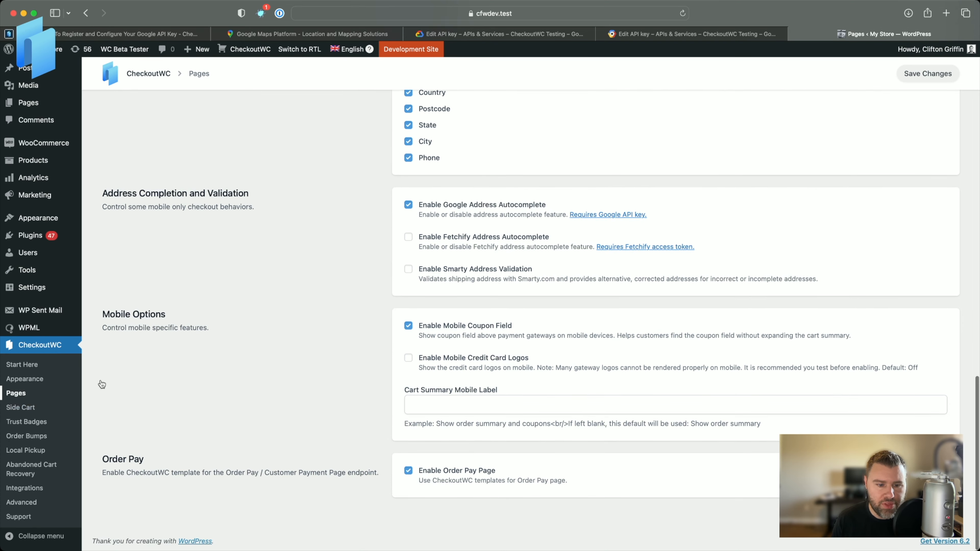
scroll(101, 384, up, 15)
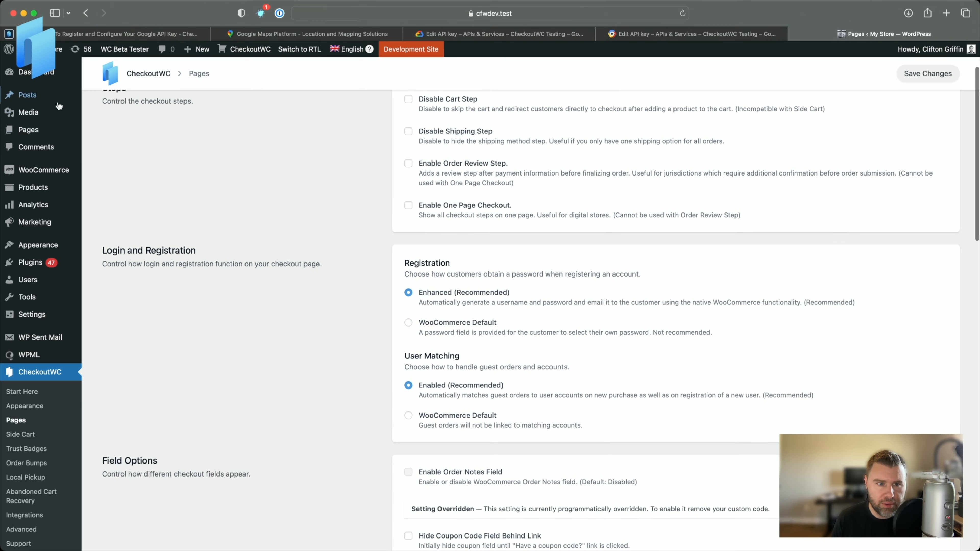
scroll(58, 106, up, 3)
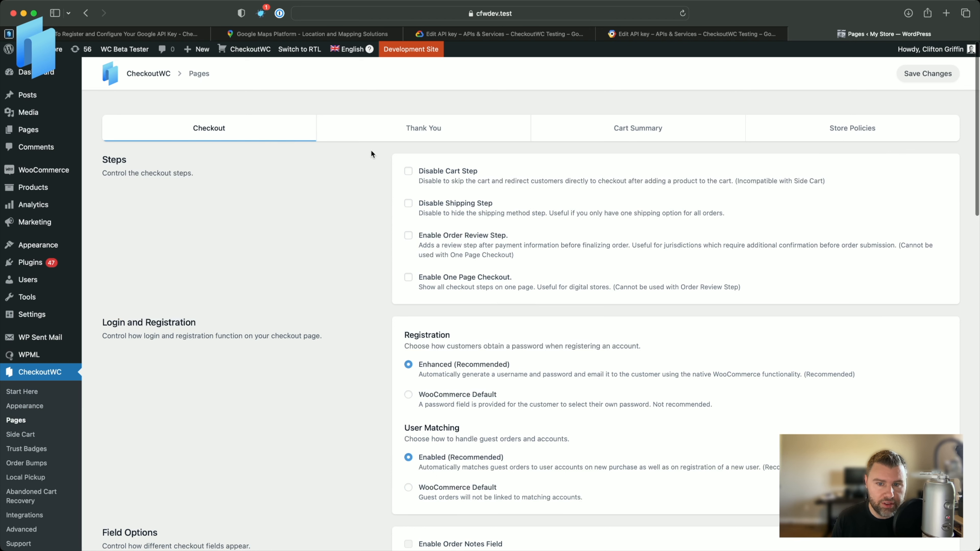
click(412, 127)
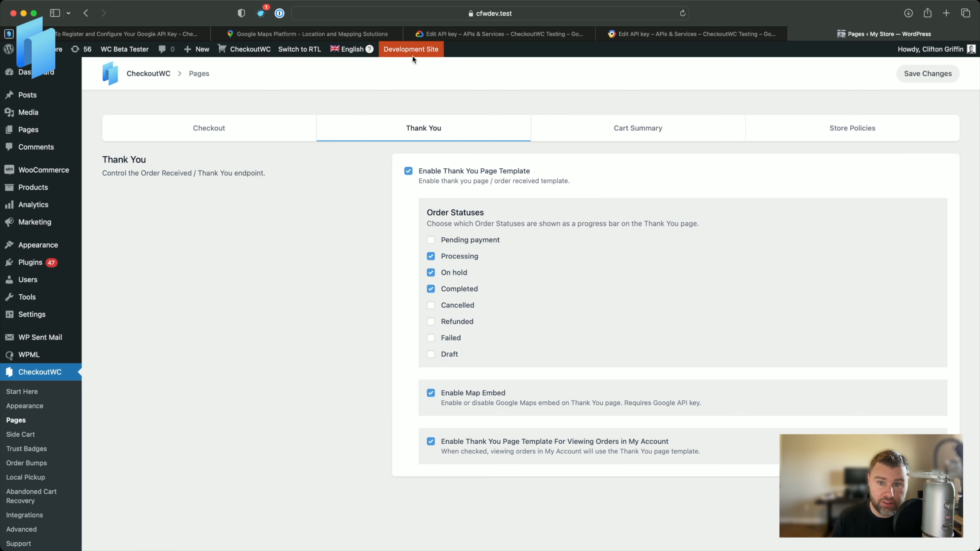
mouse_move(41, 52)
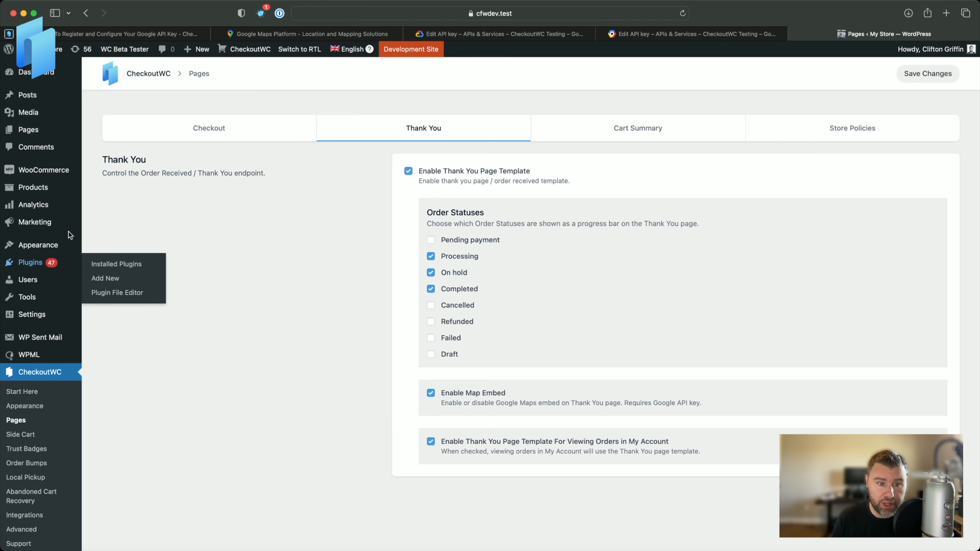
click(24, 515)
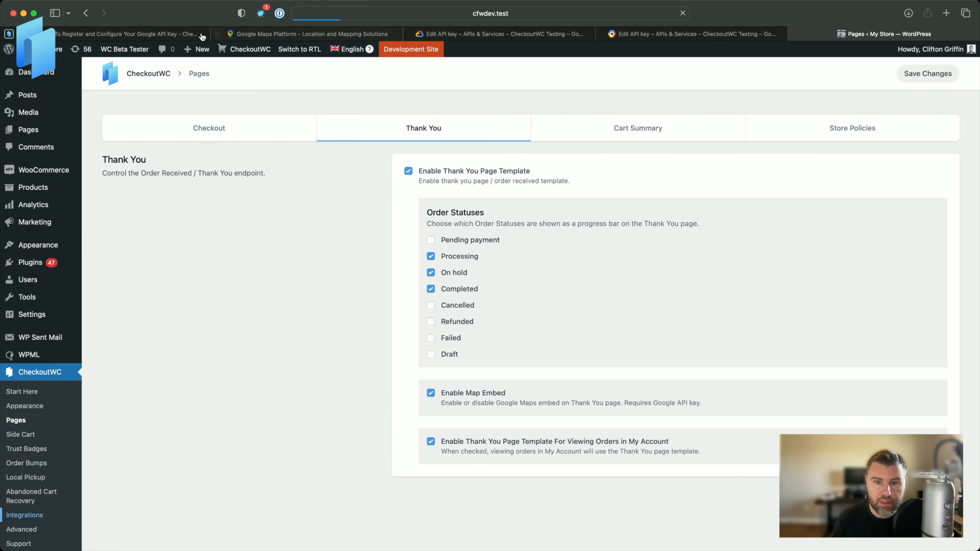
mouse_move(41, 50)
super+click(41, 79)
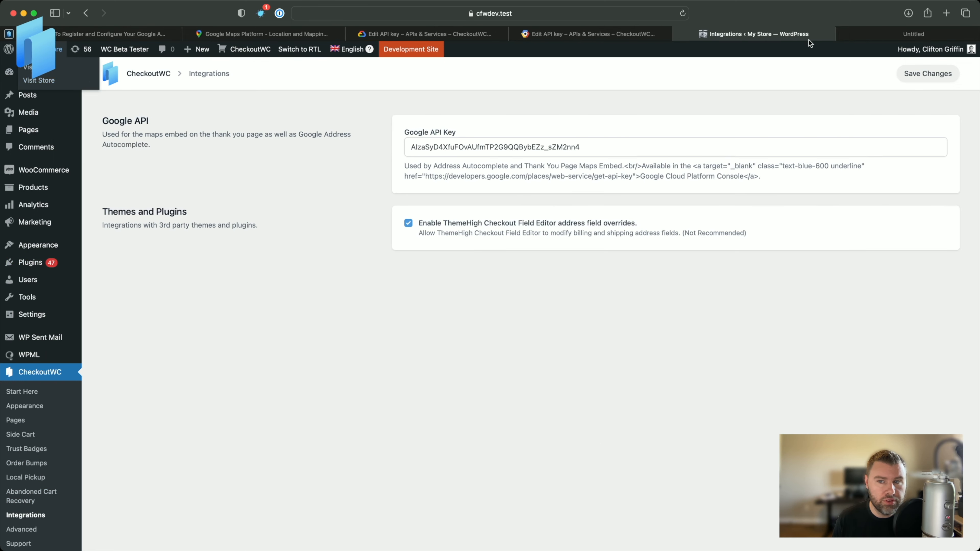
click(846, 34)
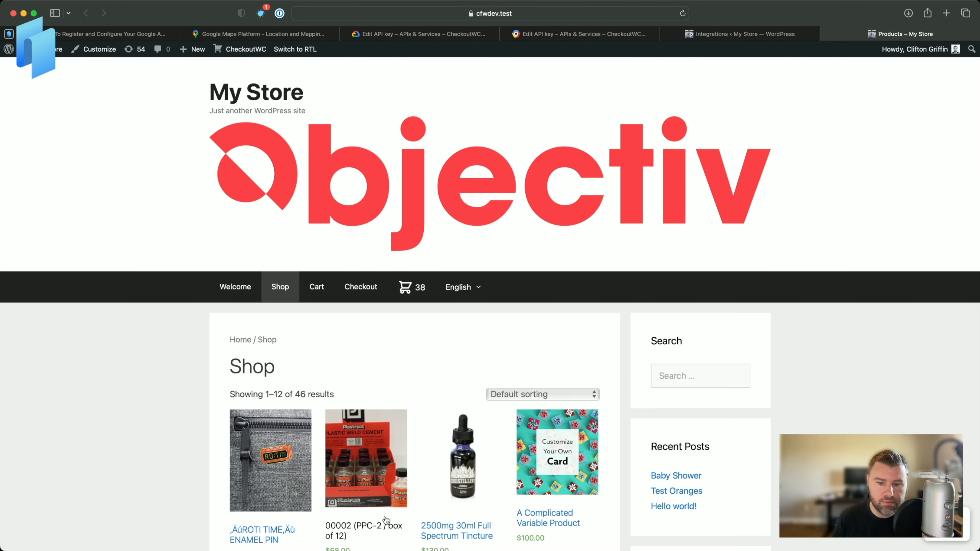
scroll(422, 506, down, 3)
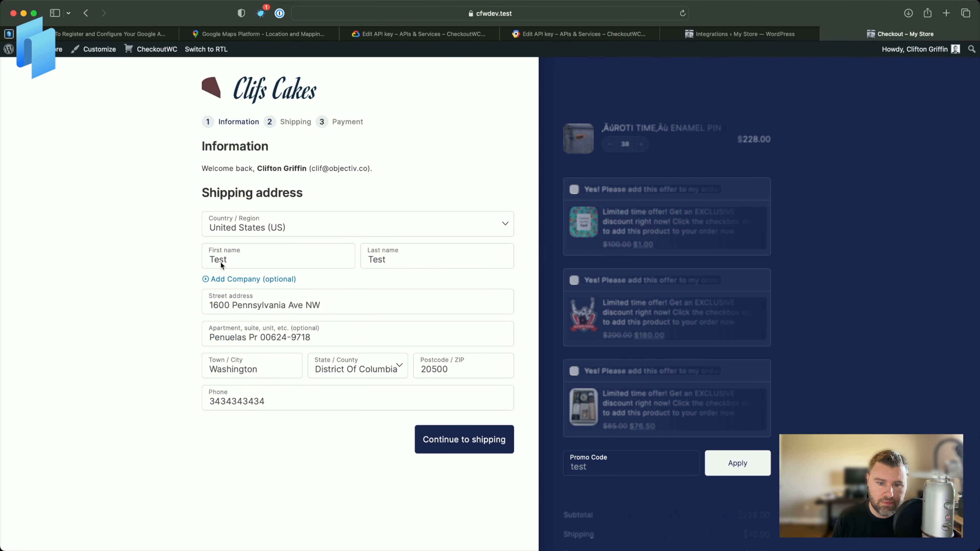
click(339, 305)
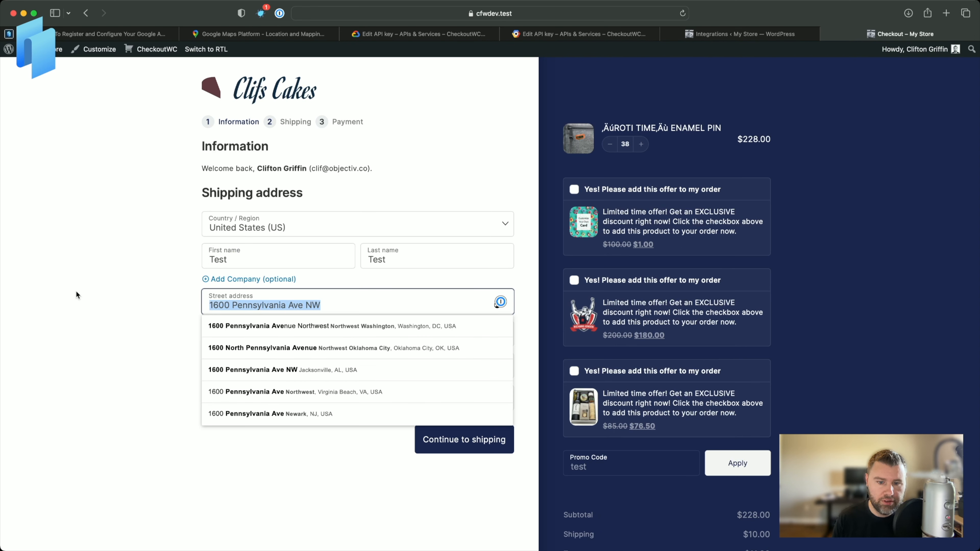
text(100)
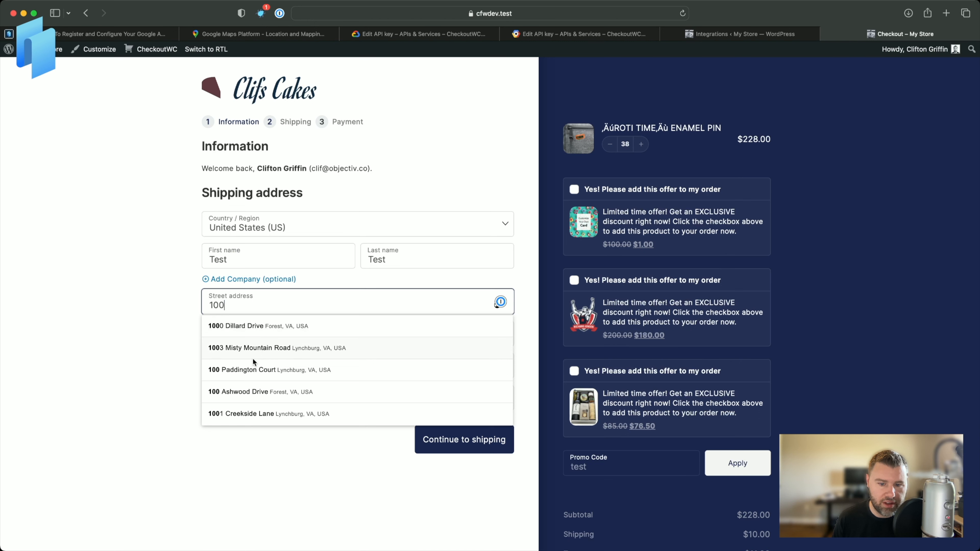
click(275, 324)
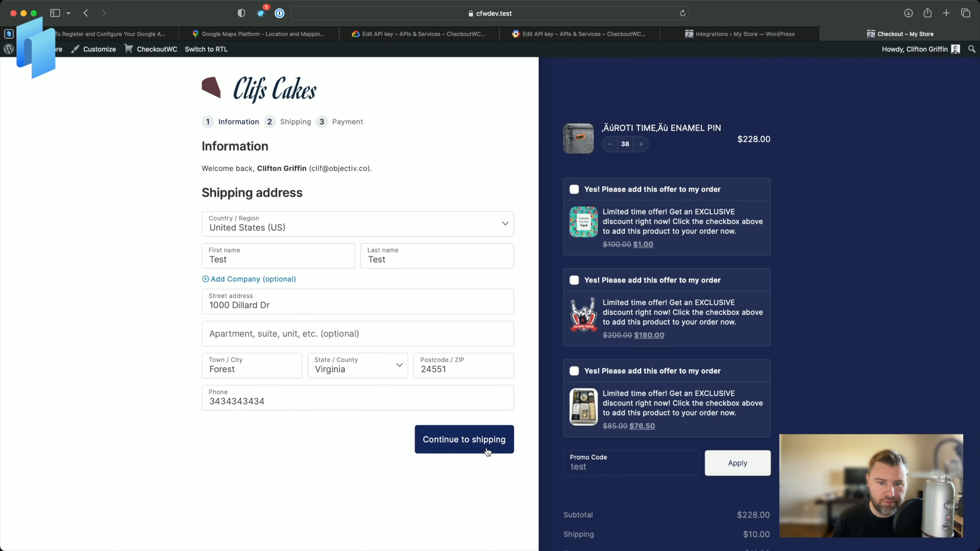
Continue to the payment step and set the billing address to same as shipping address.
click(474, 446)
click(470, 286)
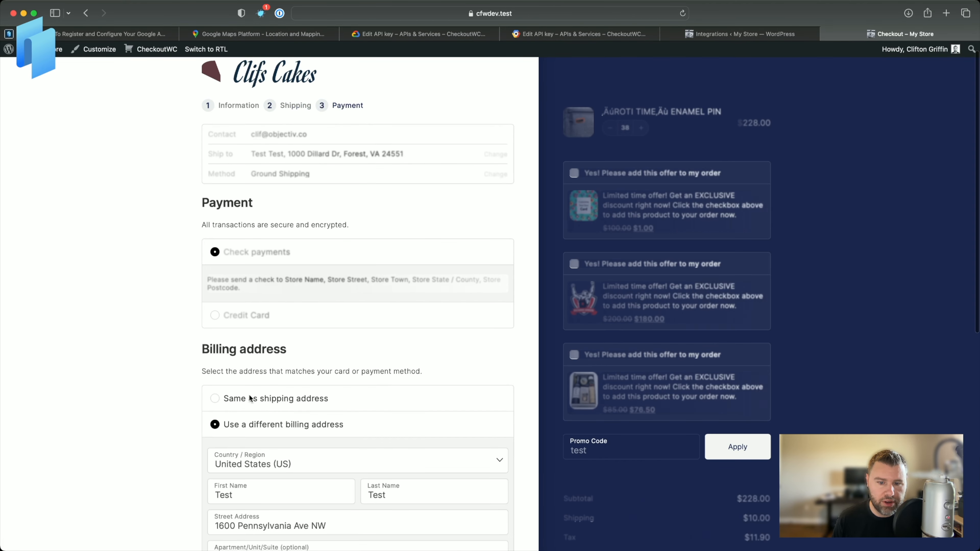
click(284, 399)
Fill the required Testy McTesty field with Test and complete the order.
scroll(294, 403, down, 5)
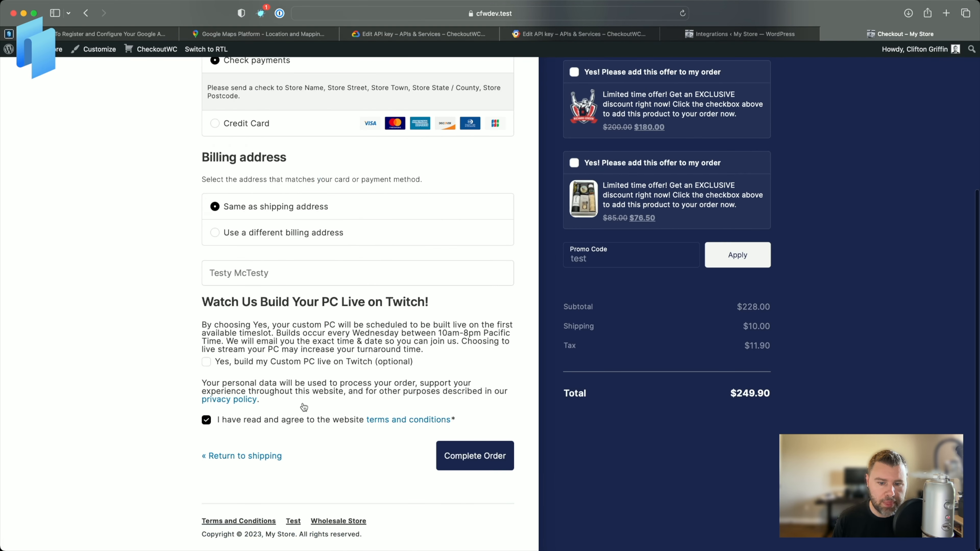
click(486, 458)
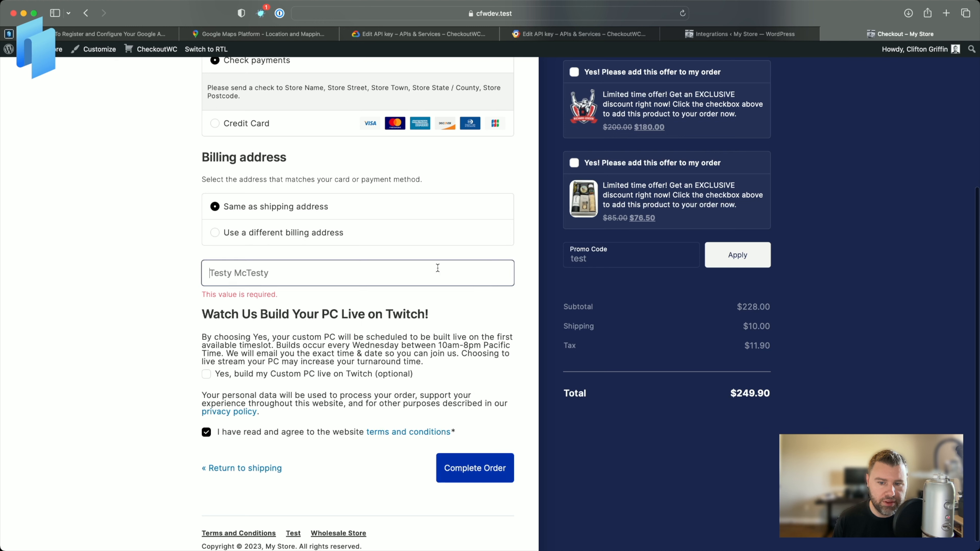
text(Test)
click(465, 455)
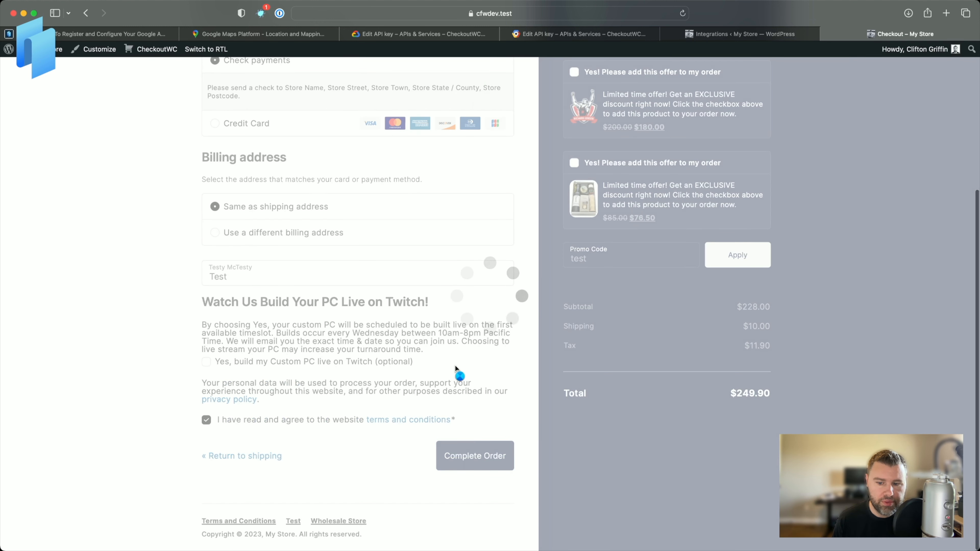